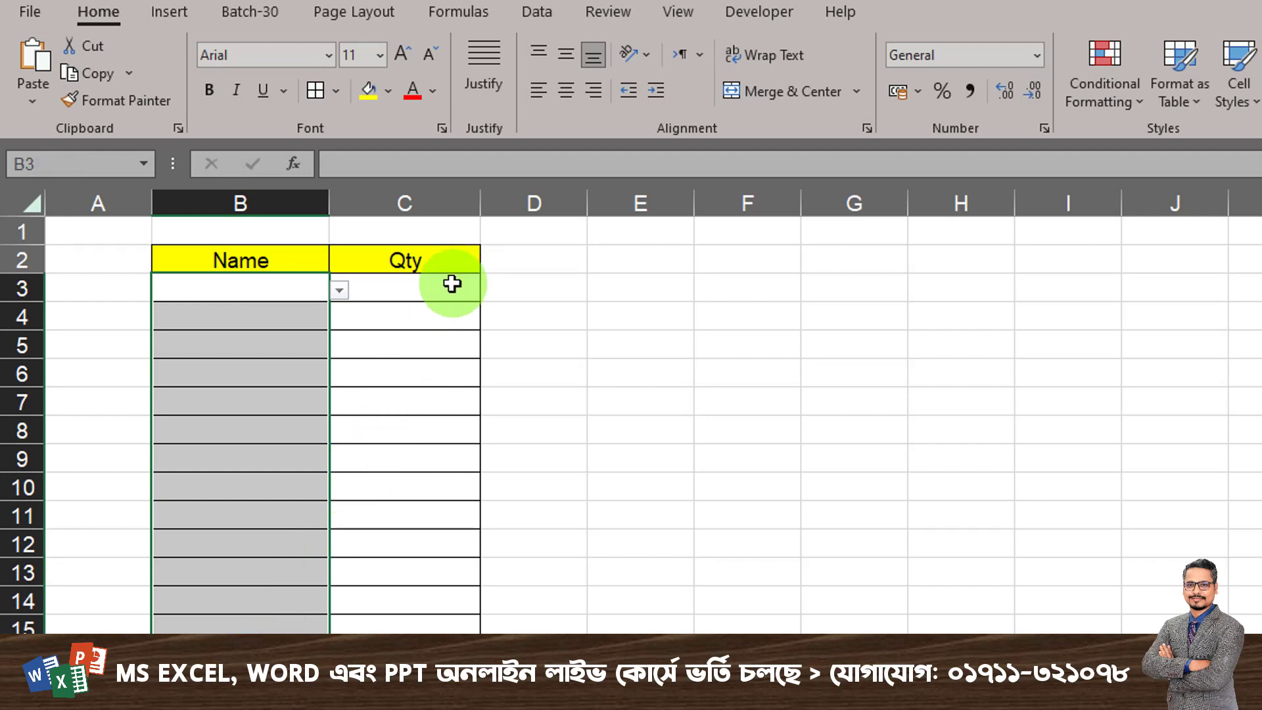
{"action": "left_click_drag", "start_coordinate": [451, 284], "coordinate": [460, 631]}
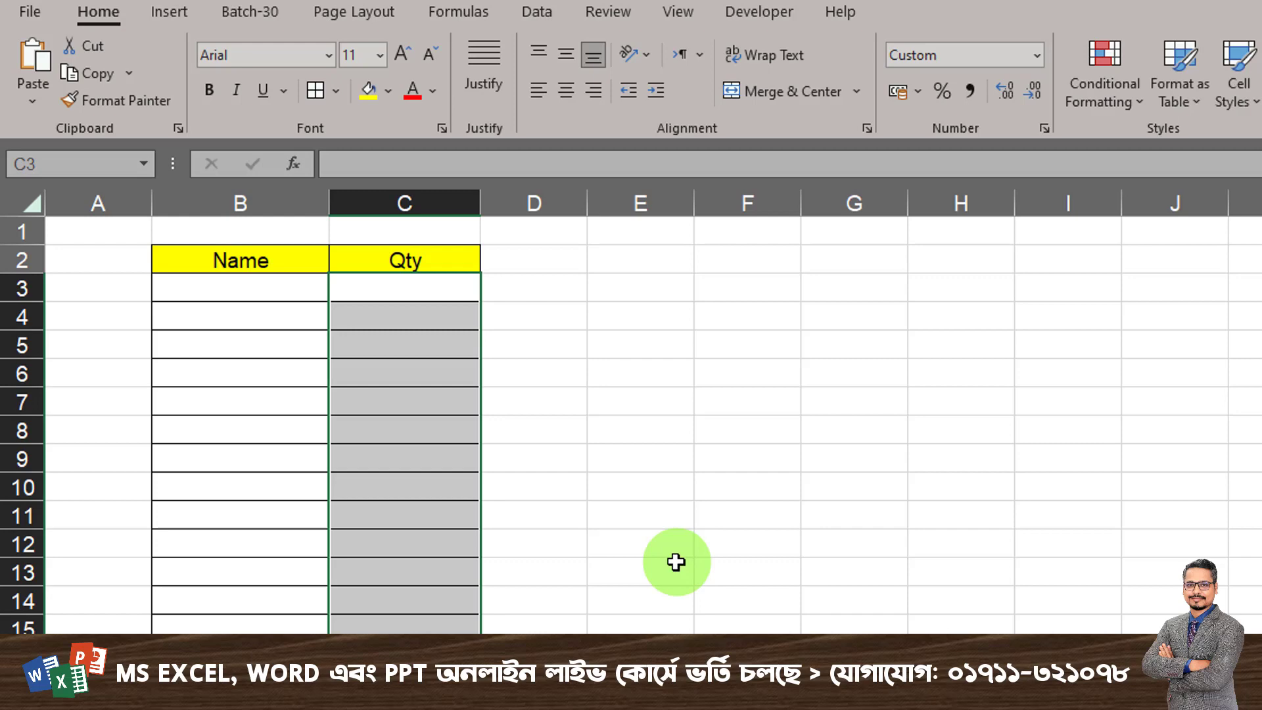
{"action": "left_click_drag", "start_coordinate": [302, 644], "coordinate": [364, 643]}
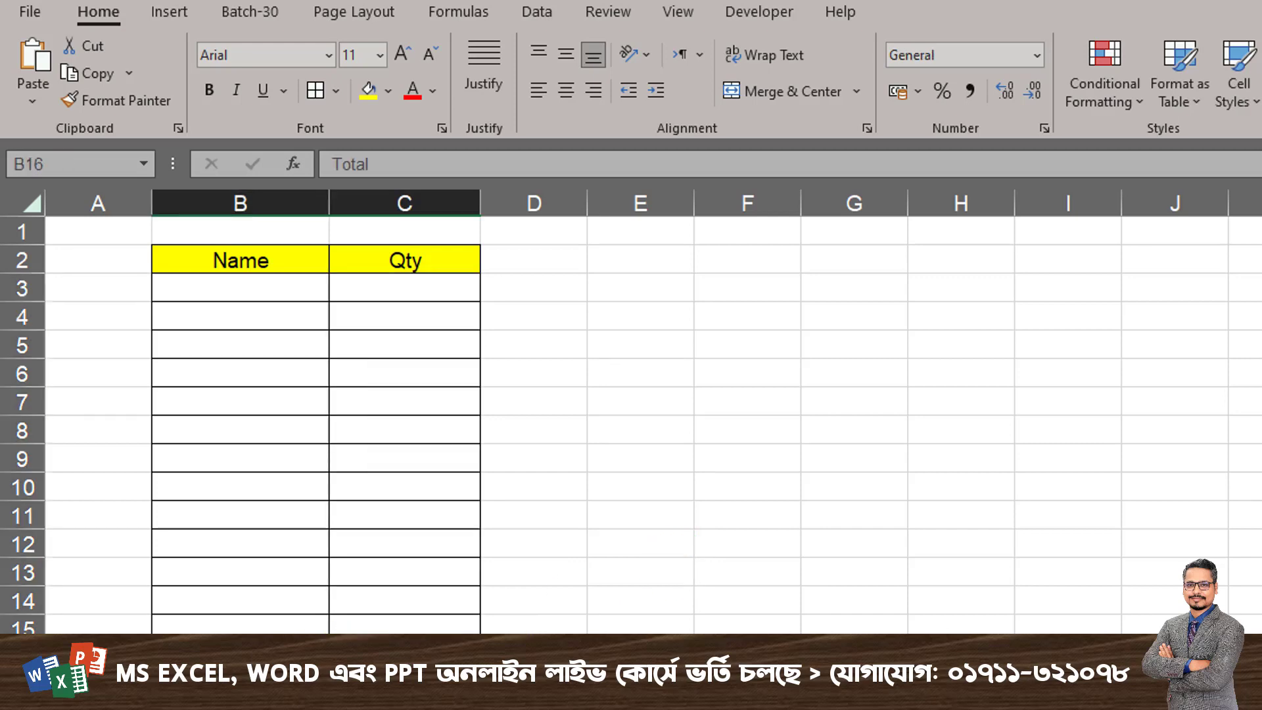
- Fill row 3 of the table with Khulna as the name and a quantity of 0
{"action": "left_click", "coordinate": [273, 287]}
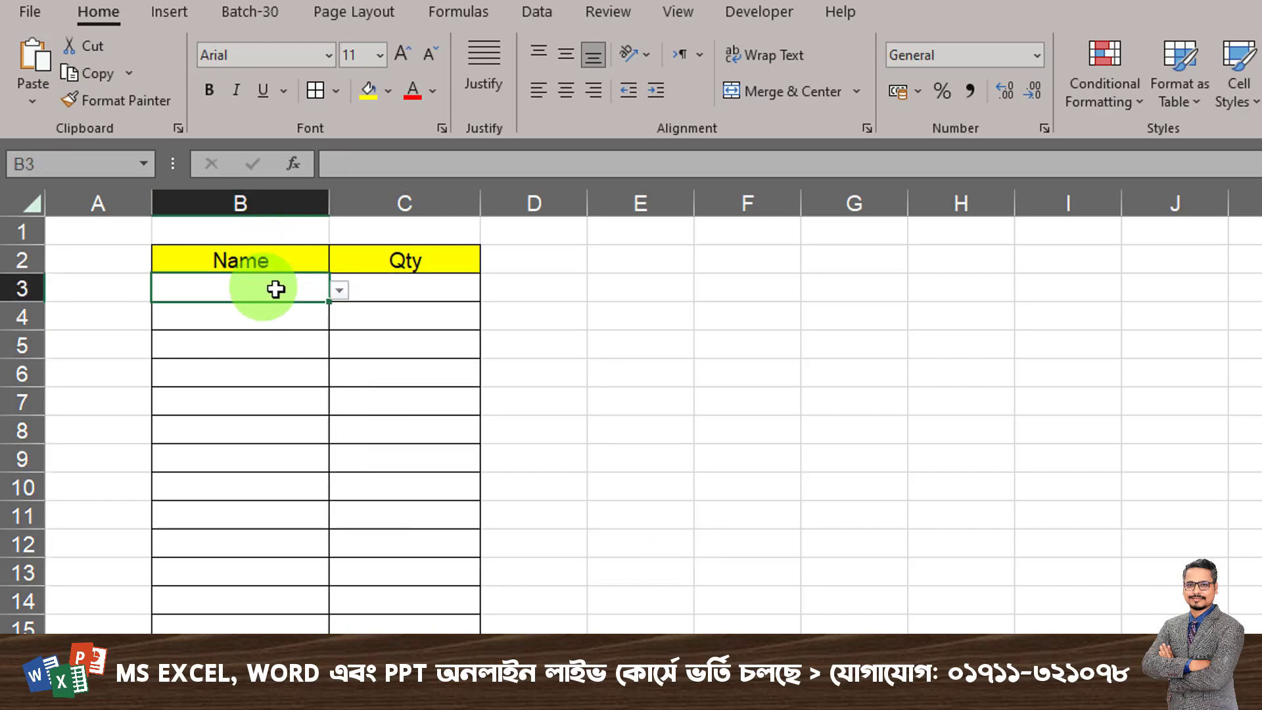
{"action": "left_click", "coordinate": [340, 297]}
{"action": "left_click", "coordinate": [262, 333]}
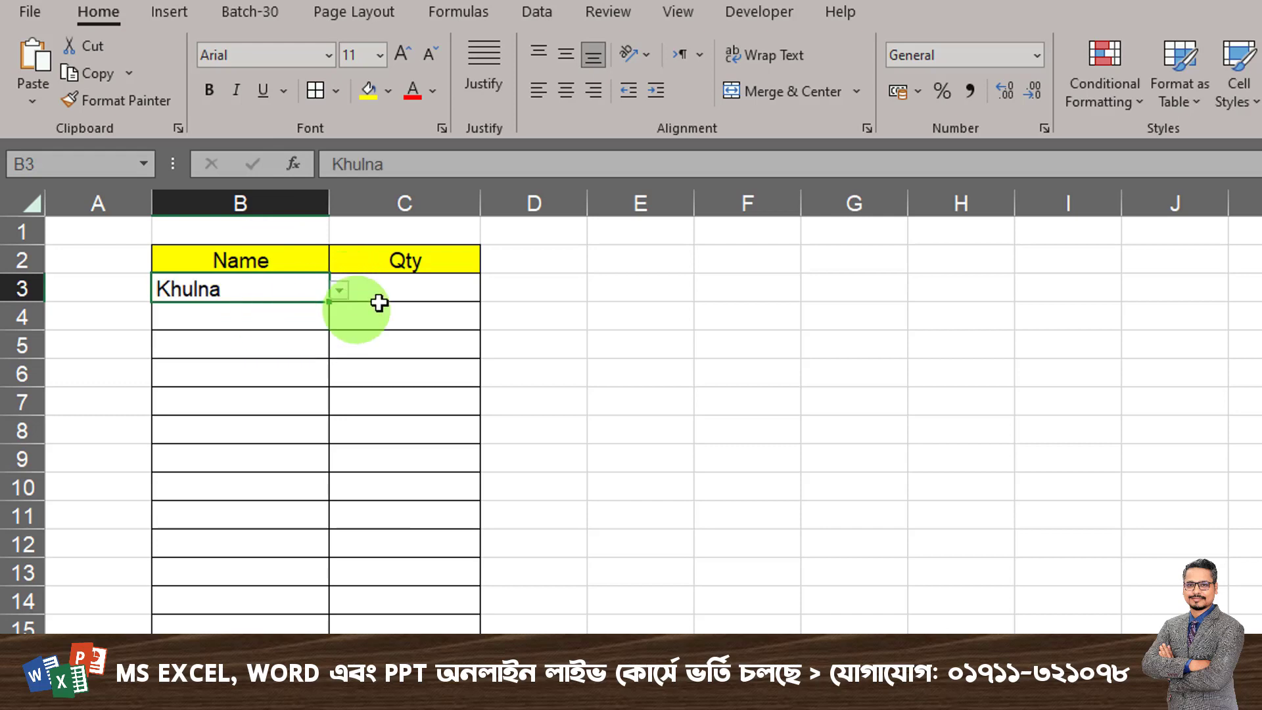
{"action": "left_click", "coordinate": [429, 294]}
{"action": "left_click", "coordinate": [705, 408]}
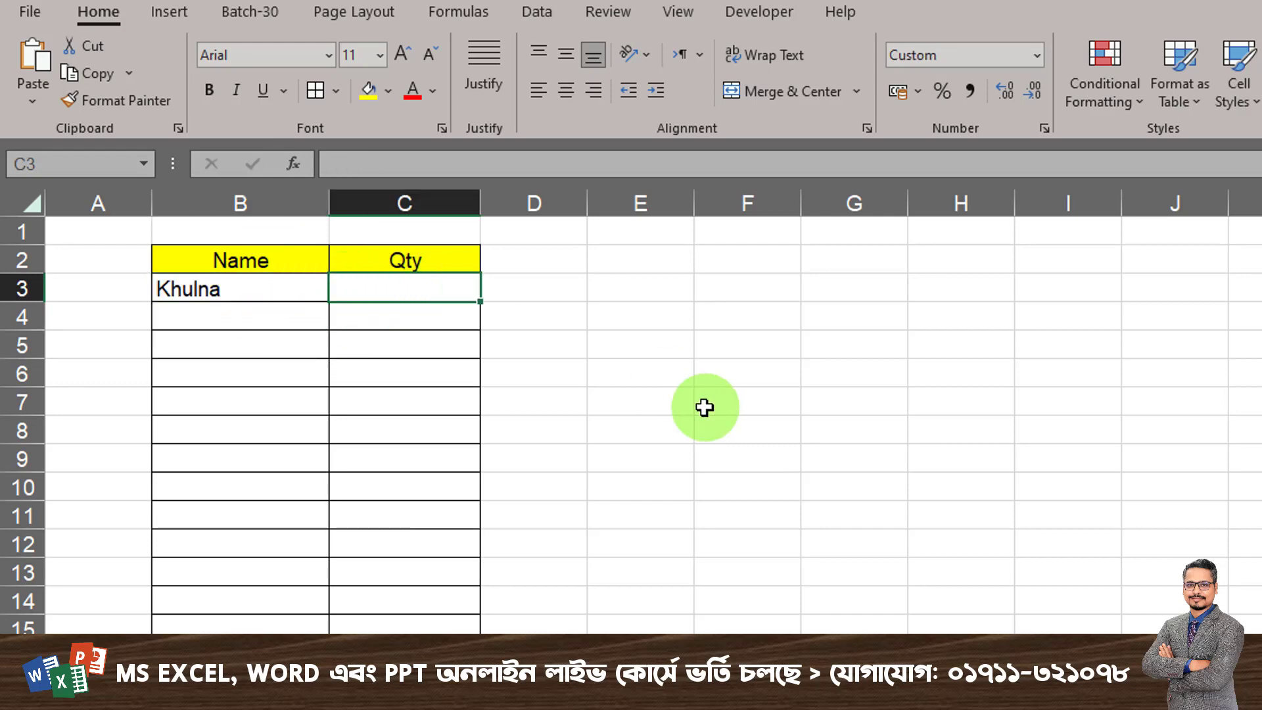
{"action": "type", "text": "0"}
{"action": "left_click", "coordinate": [437, 415]}
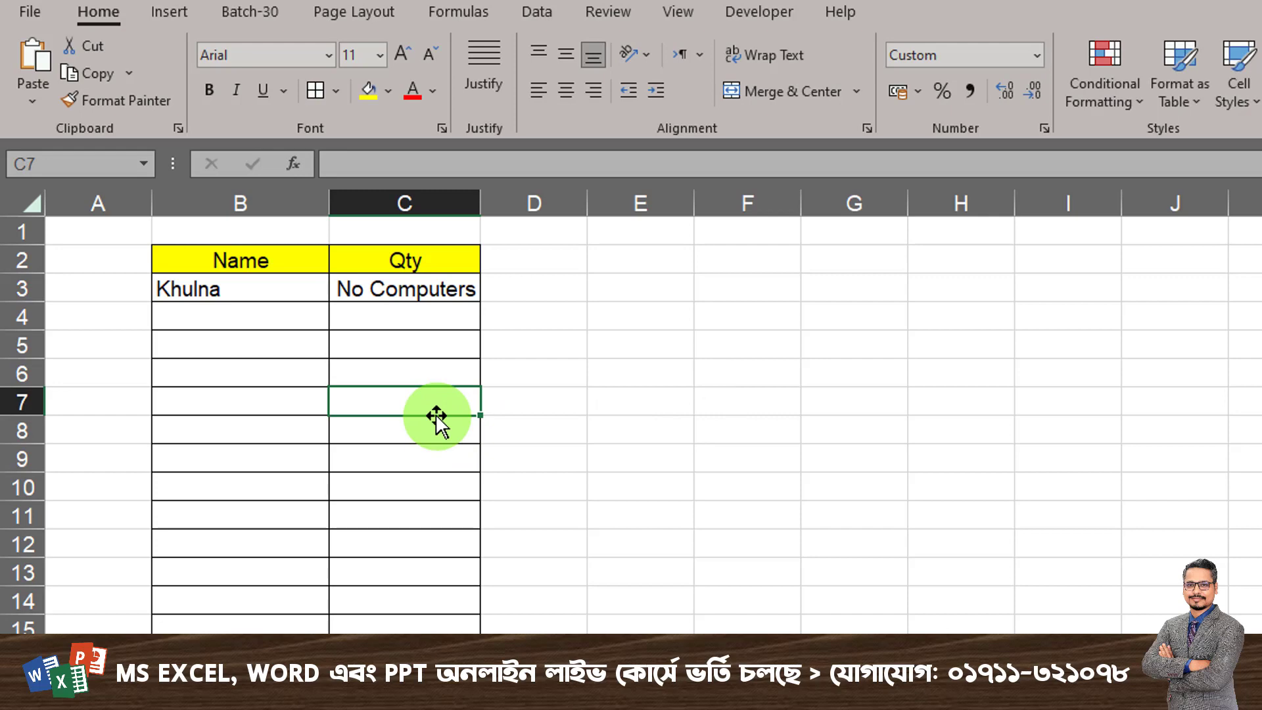
- Fill row 4 of the table with Dhaka as the name and a quantity of 5
{"action": "left_click", "coordinate": [315, 317]}
{"action": "left_click", "coordinate": [339, 319]}
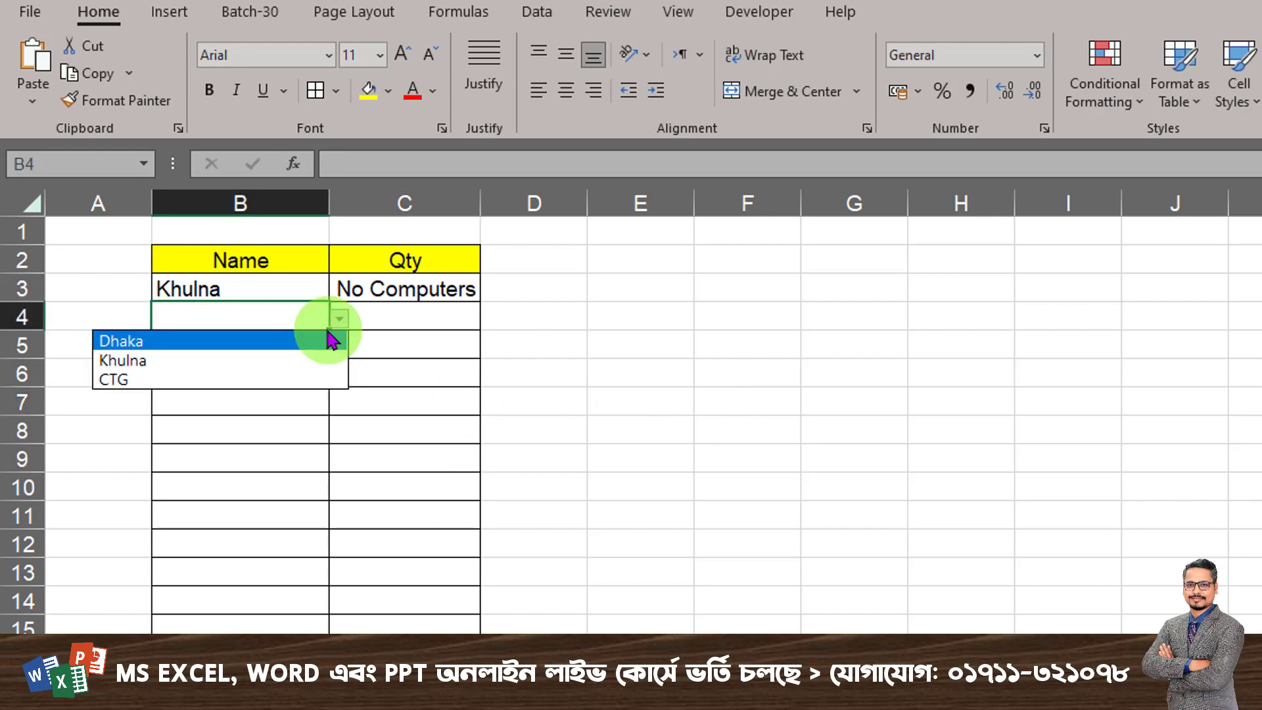
{"action": "left_click", "coordinate": [260, 342]}
{"action": "left_click", "coordinate": [386, 322]}
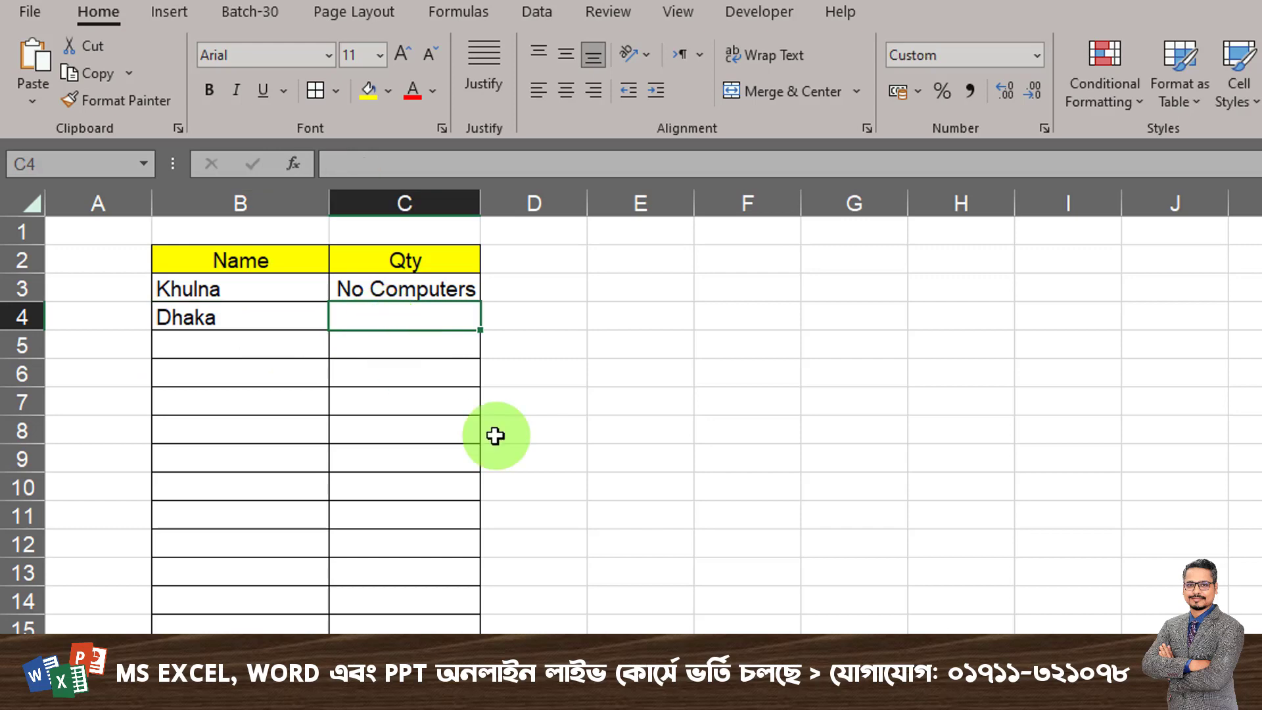
{"action": "type", "text": "5"}
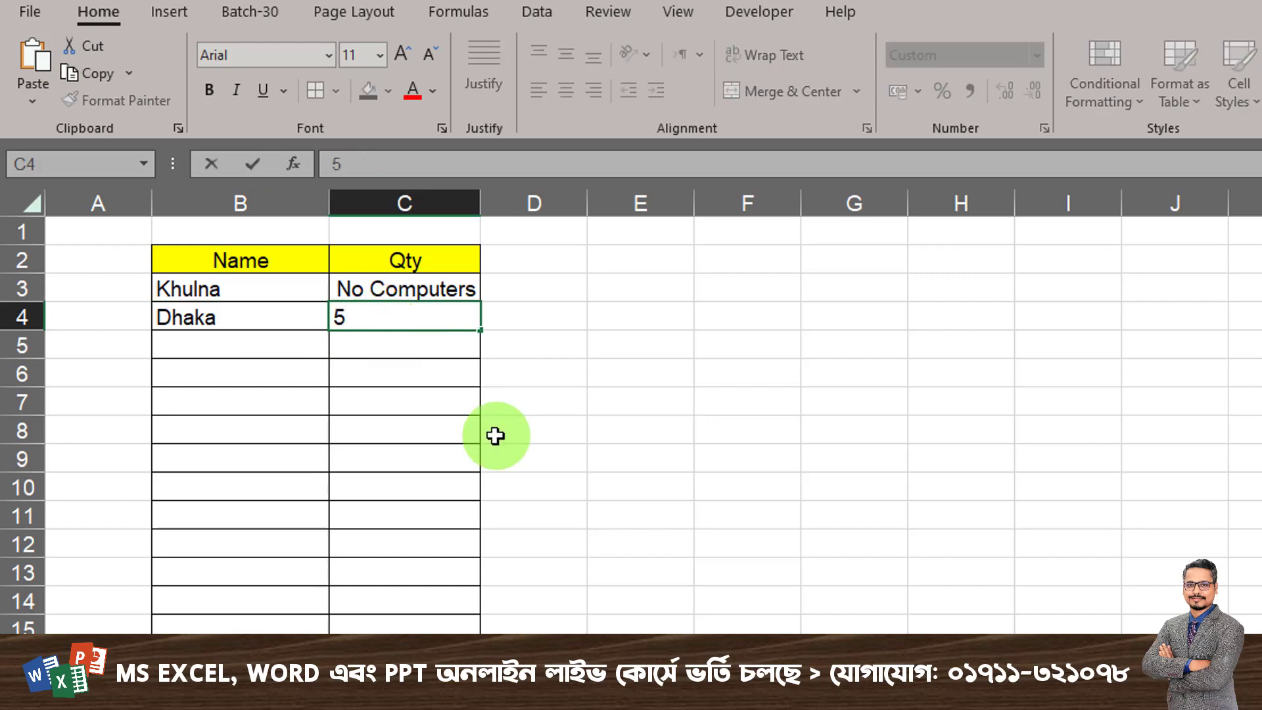
{"action": "key", "text": "Return"}
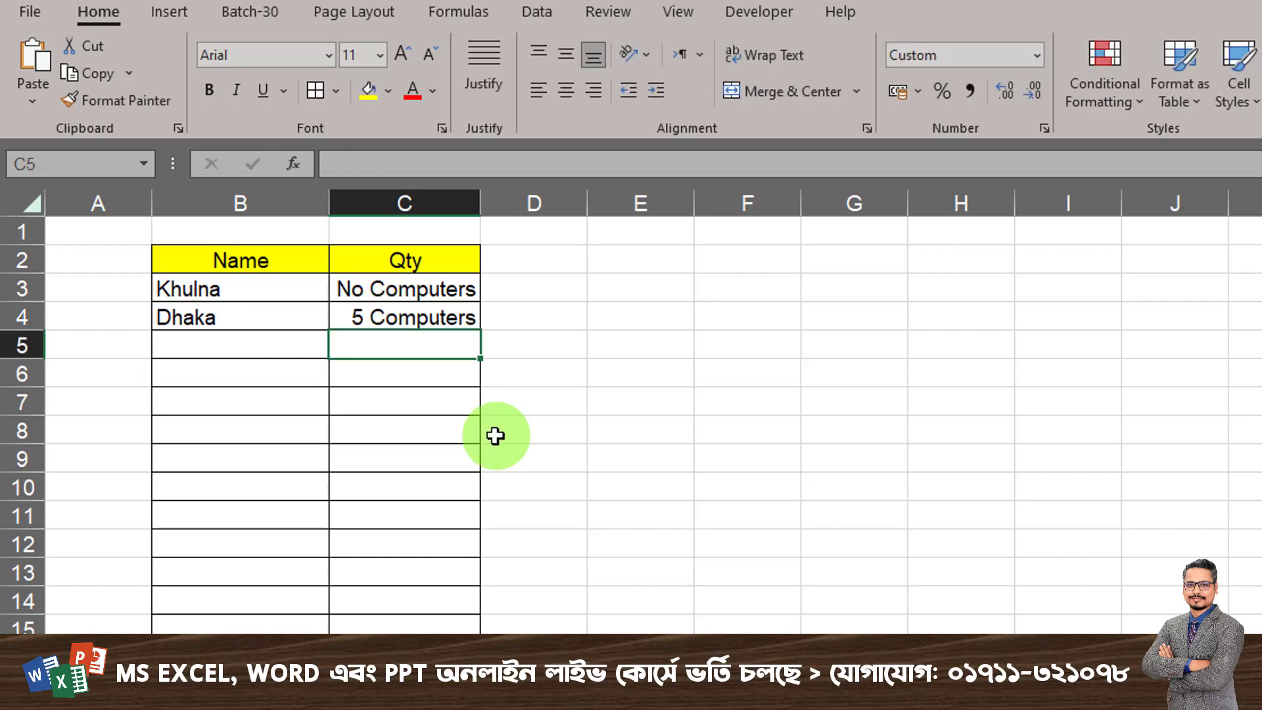
- Fill row 5 of the table with CTG as the name and a quantity of 1
{"action": "left_click", "coordinate": [285, 342]}
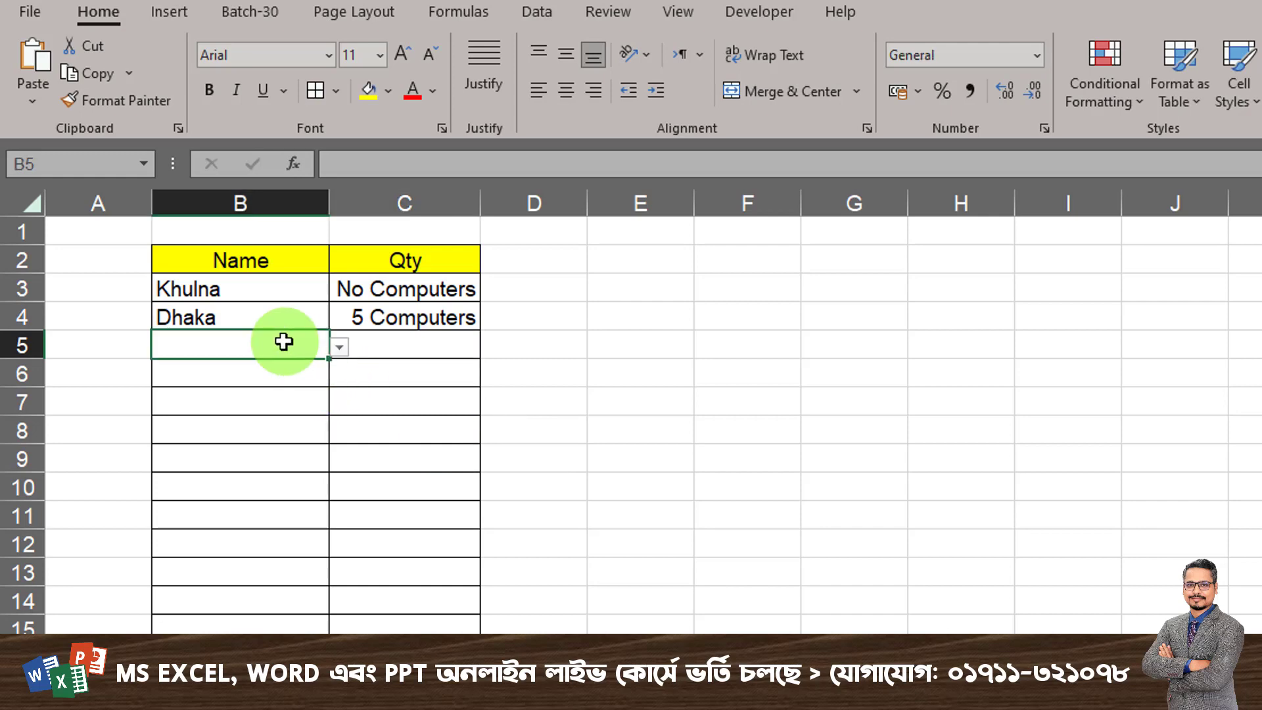
{"action": "left_click", "coordinate": [339, 347]}
{"action": "left_click", "coordinate": [217, 408]}
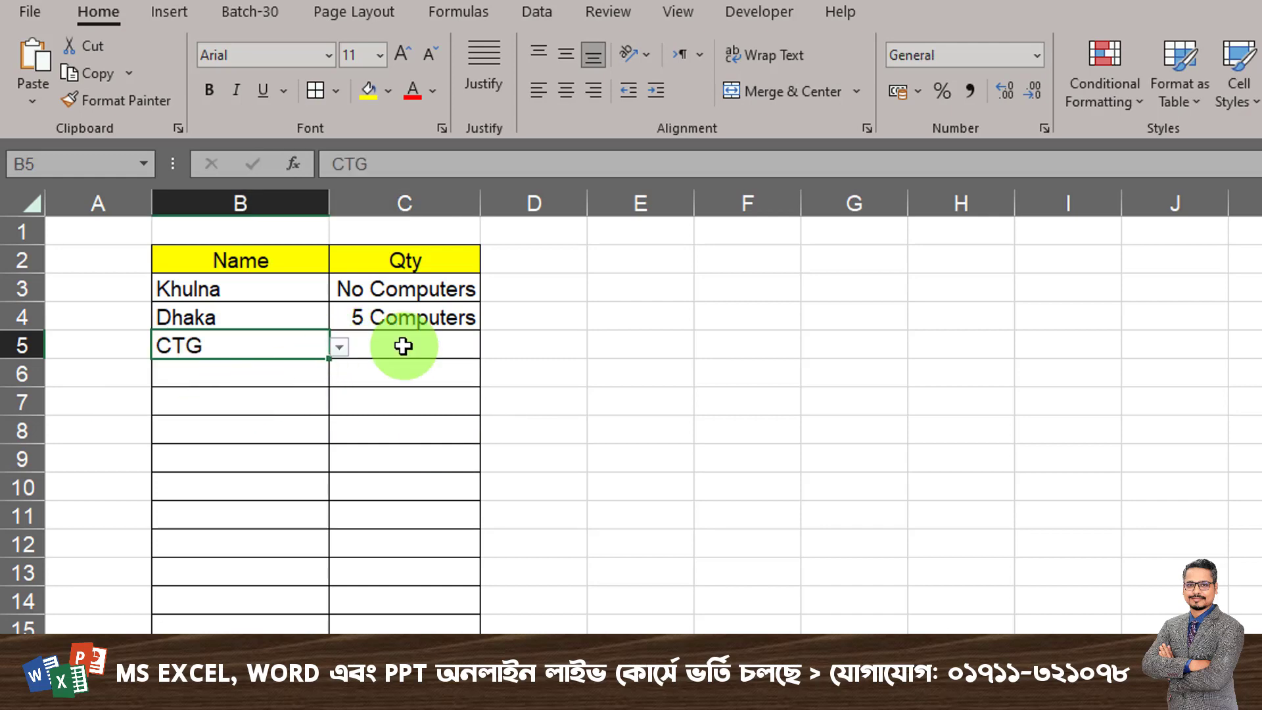
{"action": "left_click", "coordinate": [403, 343]}
{"action": "type", "text": "1"}
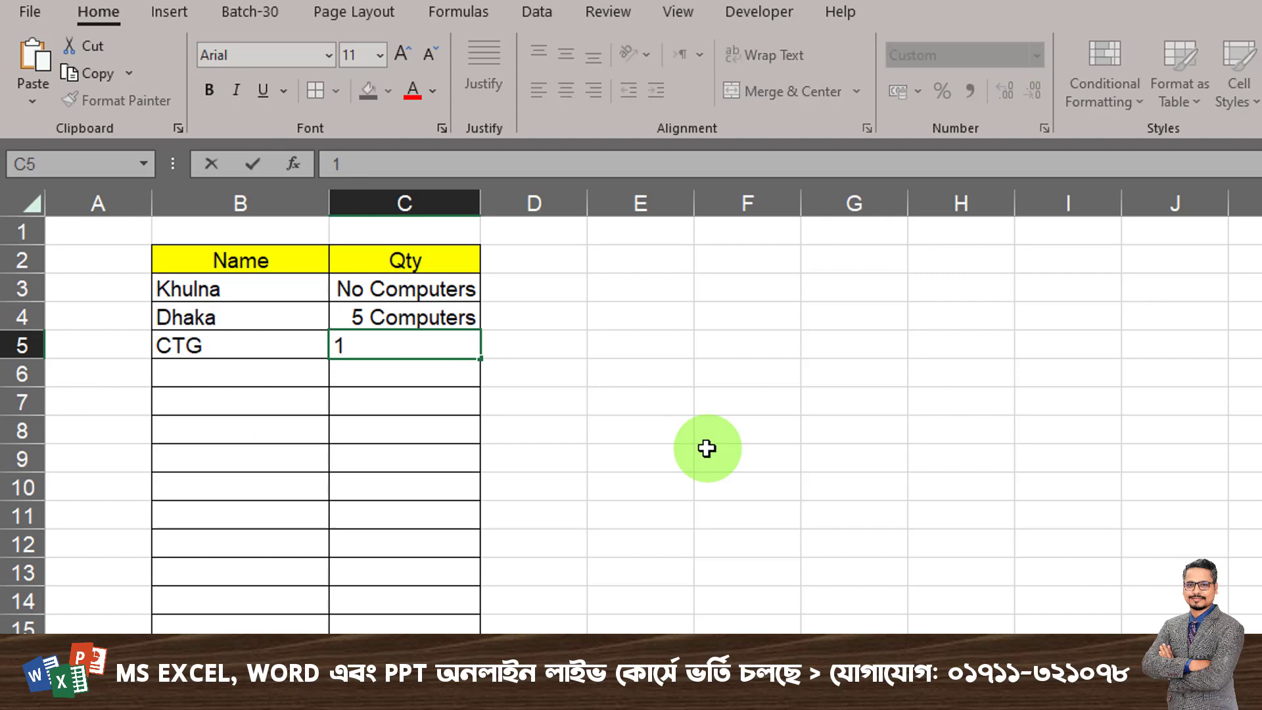
{"action": "left_click", "coordinate": [422, 410]}
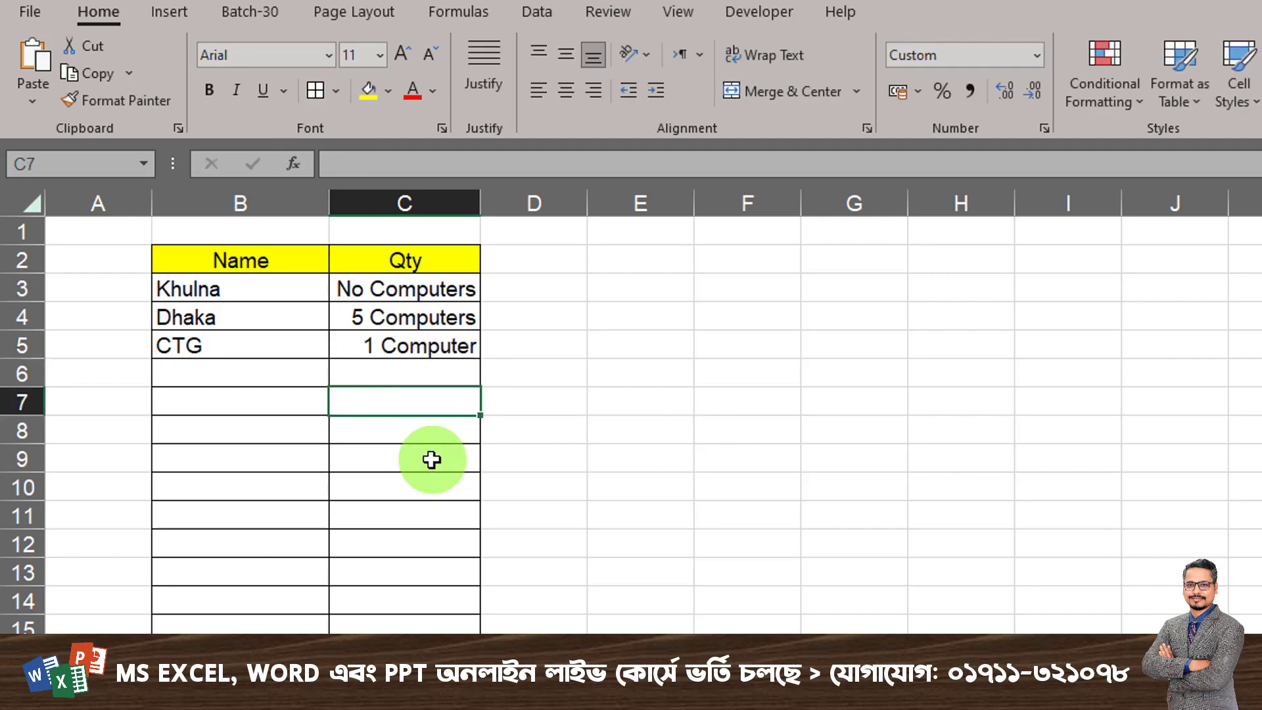
- Clear all sample entries under Name and Qty above the Total row
{"action": "left_click", "coordinate": [418, 658]}
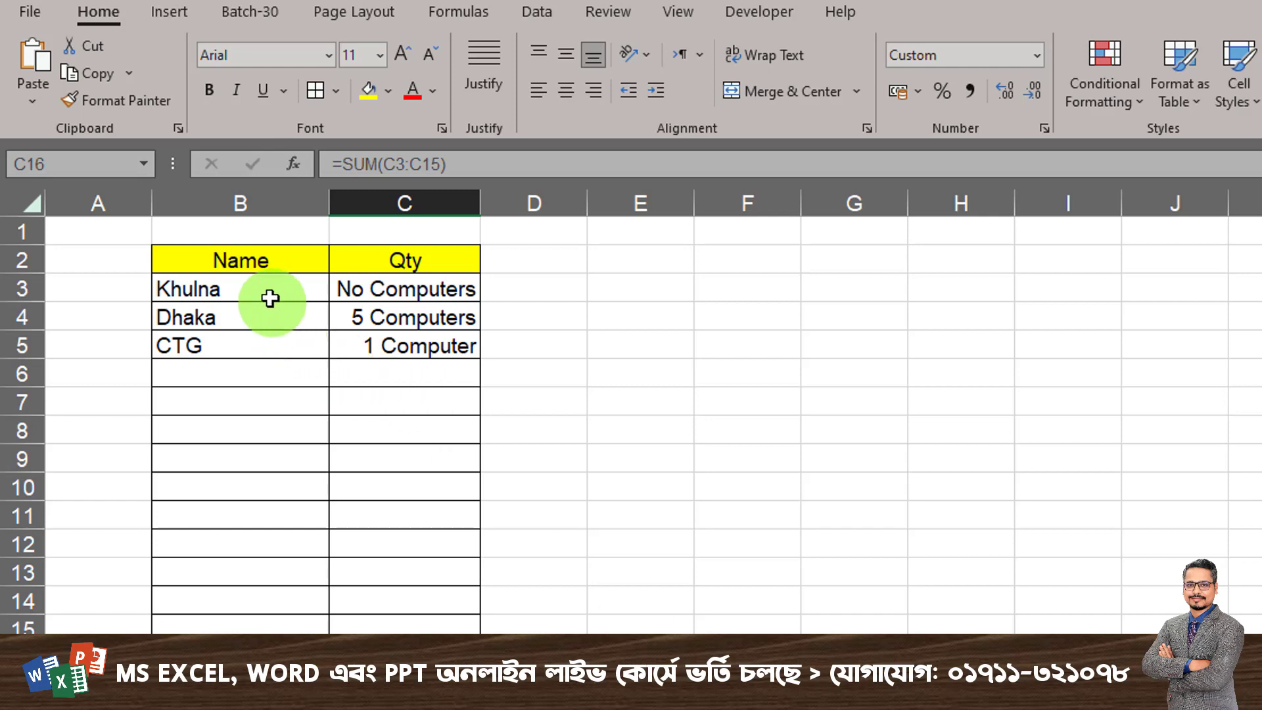
{"action": "left_click_drag", "start_coordinate": [257, 290], "coordinate": [411, 622]}
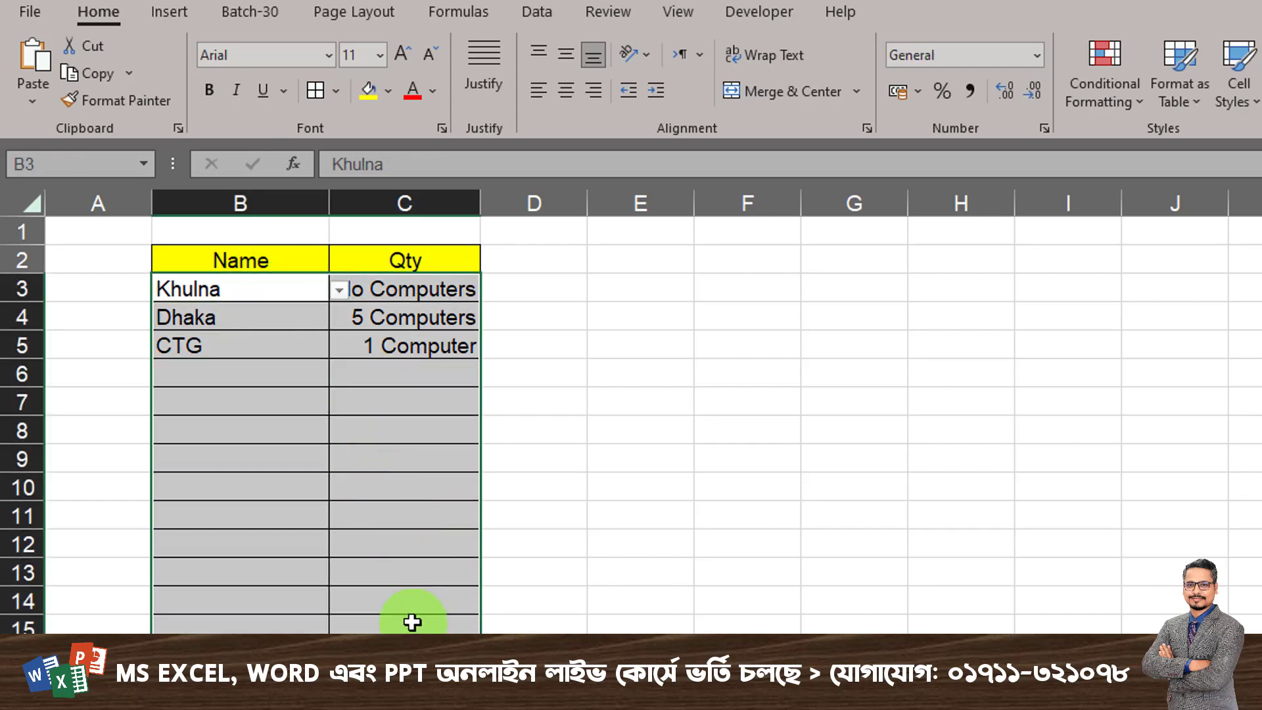
{"action": "key", "text": "Delete"}
{"action": "left_click", "coordinate": [413, 487]}
- Reset the Qty cells above the Total row to the General number format
{"action": "left_click_drag", "start_coordinate": [405, 287], "coordinate": [403, 631]}
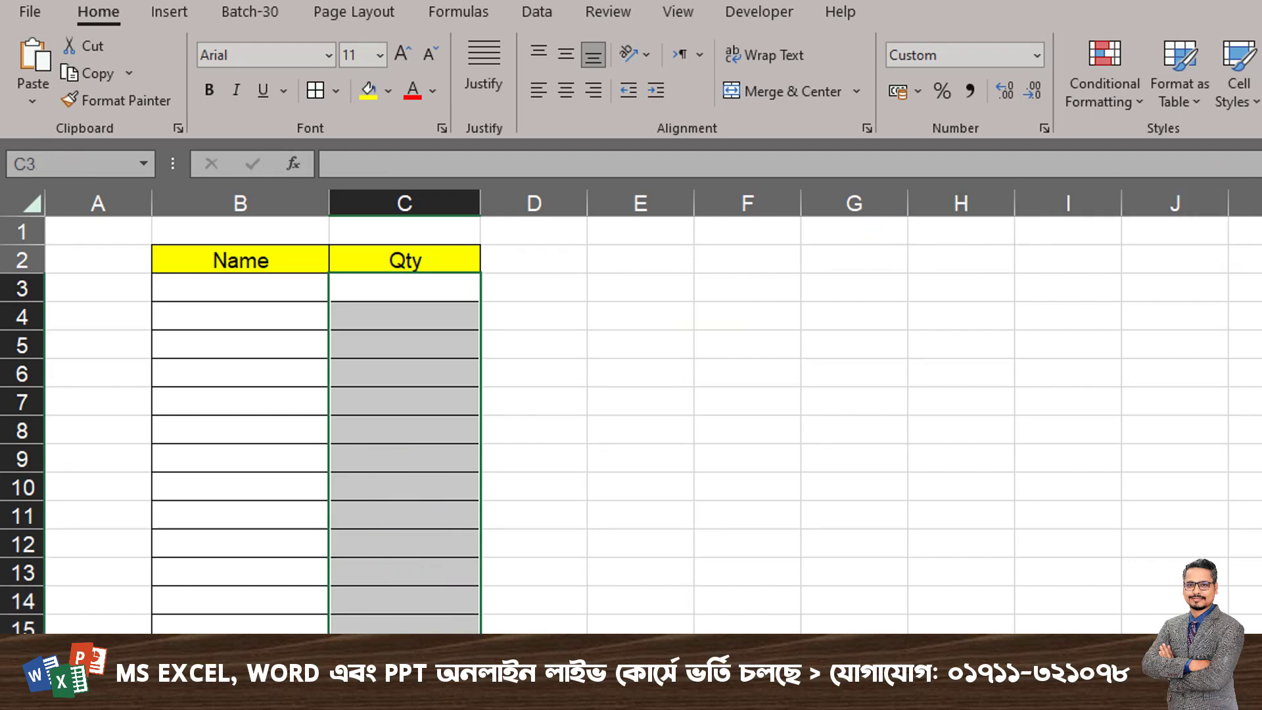
{"action": "left_click", "coordinate": [718, 394]}
{"action": "left_click_drag", "start_coordinate": [443, 293], "coordinate": [413, 608]}
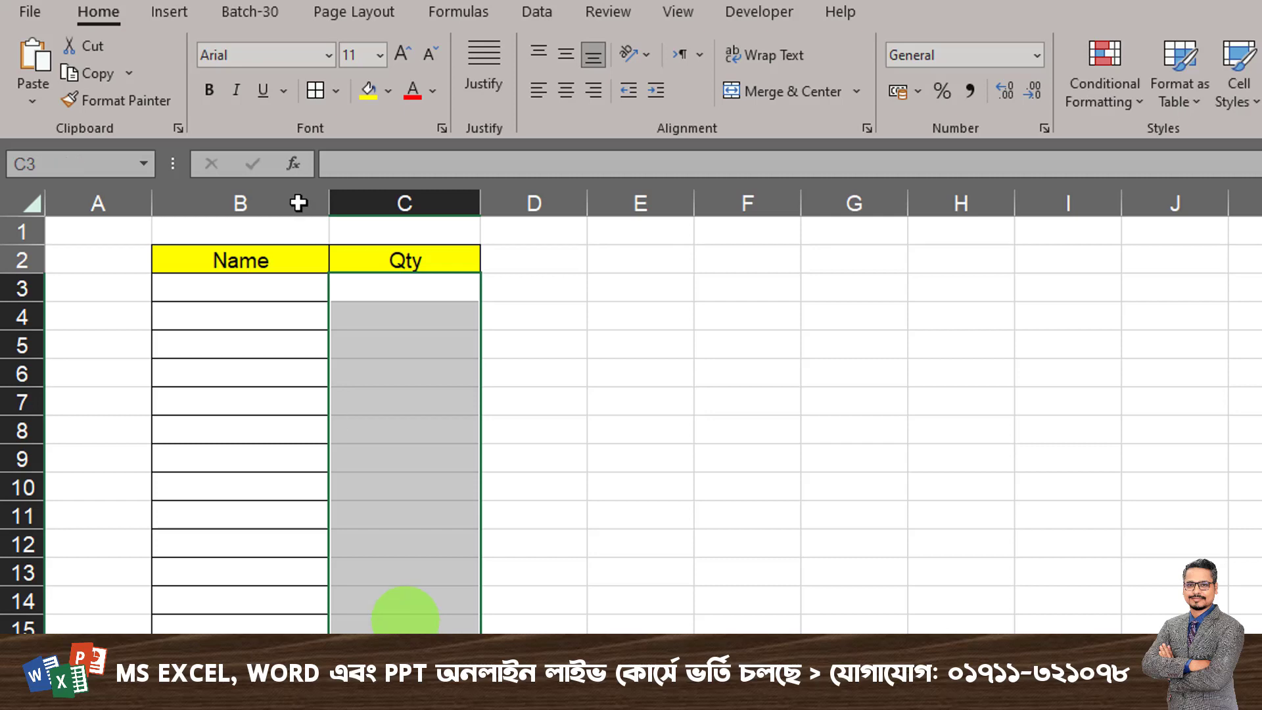
- Select the Qty cells C3:C15 between the header and the Total row
{"action": "left_click", "coordinate": [338, 420]}
{"action": "left_click_drag", "start_coordinate": [284, 295], "coordinate": [279, 616]}
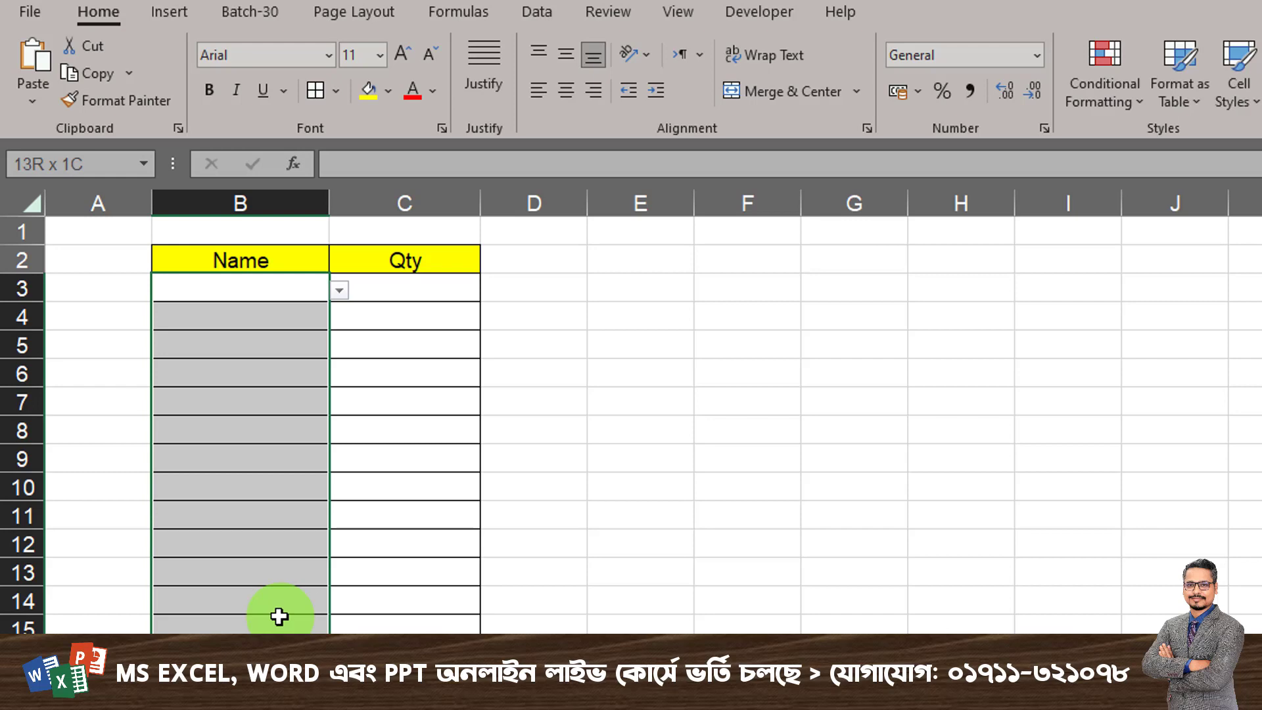
{"action": "left_click_drag", "start_coordinate": [280, 616], "coordinate": [280, 616]}
{"action": "left_click", "coordinate": [395, 459]}
{"action": "left_click_drag", "start_coordinate": [442, 305], "coordinate": [444, 632]}
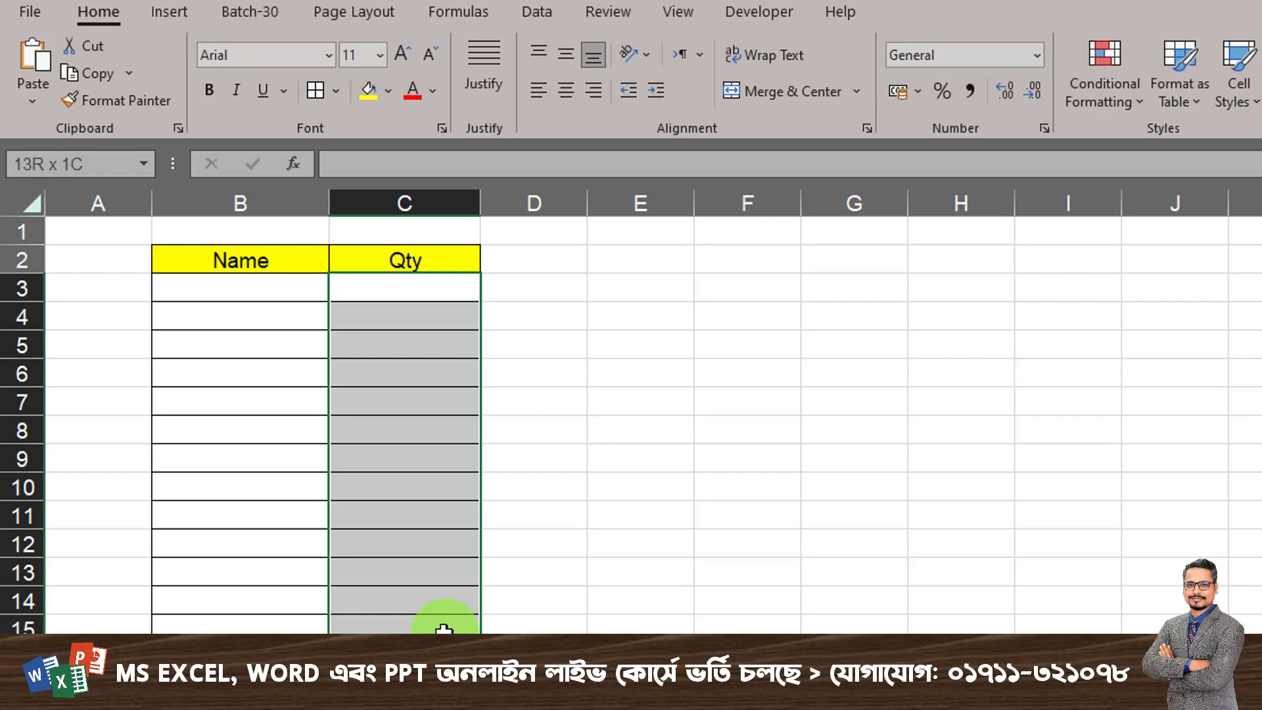
{"action": "left_click_drag", "start_coordinate": [444, 630], "coordinate": [437, 600]}
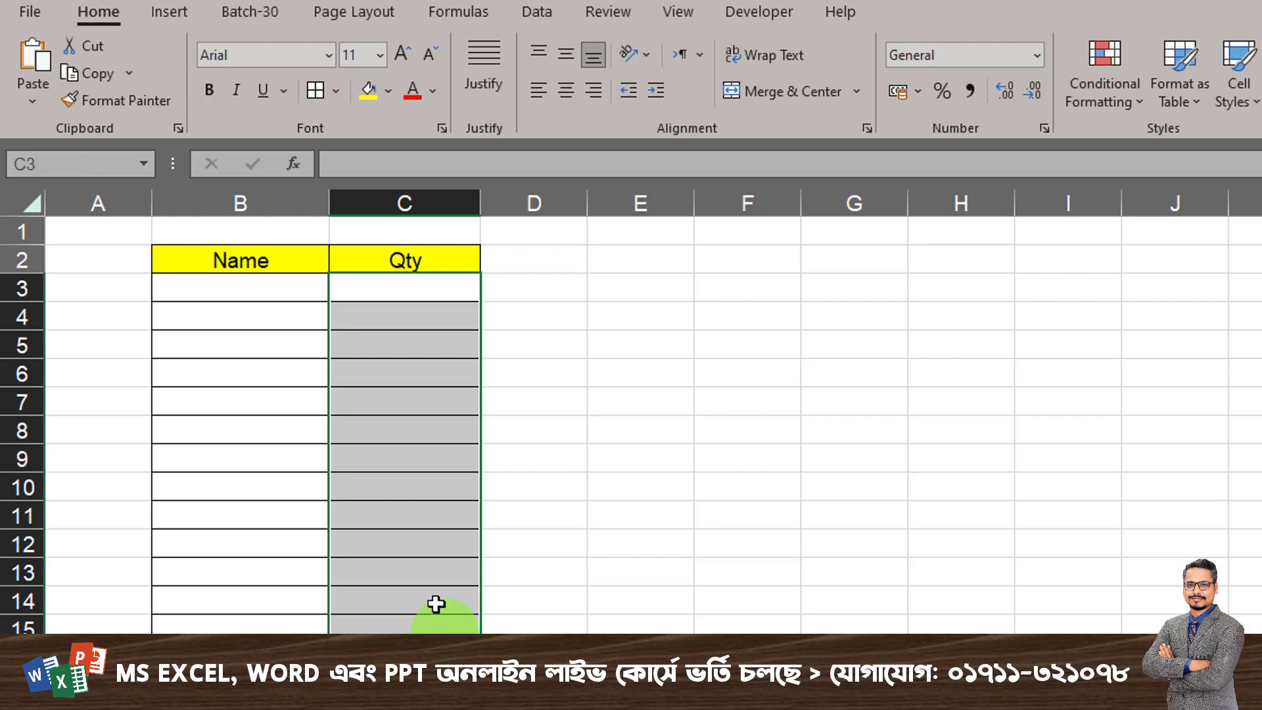
{"action": "left_click_drag", "start_coordinate": [417, 293], "coordinate": [422, 631]}
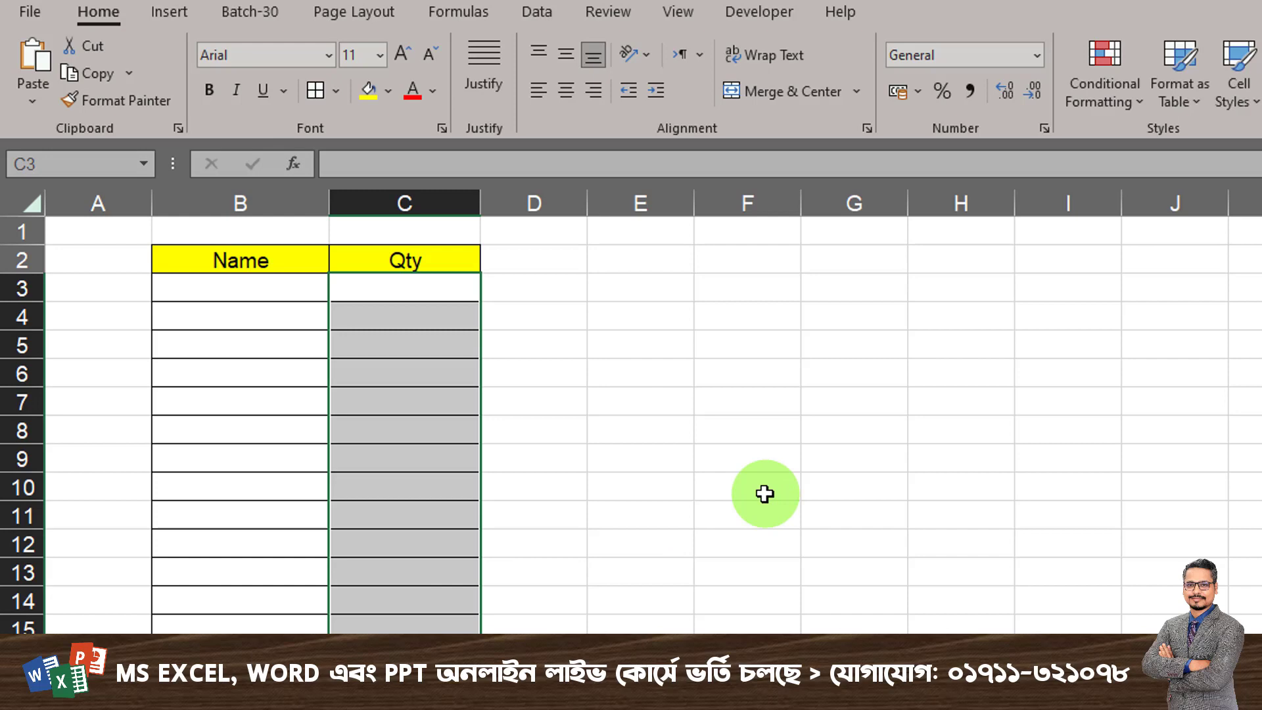
{"action": "key", "text": "ctrl+1"}
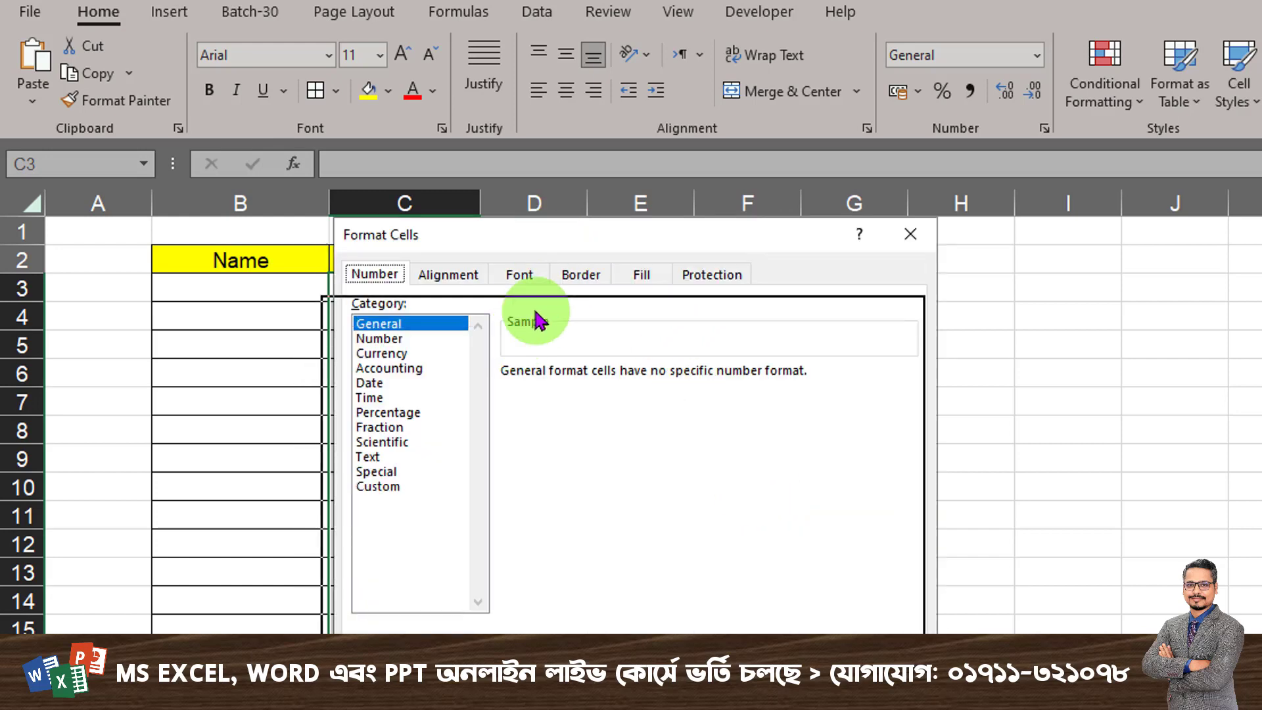
{"action": "left_click_drag", "start_coordinate": [538, 320], "coordinate": [583, 314]}
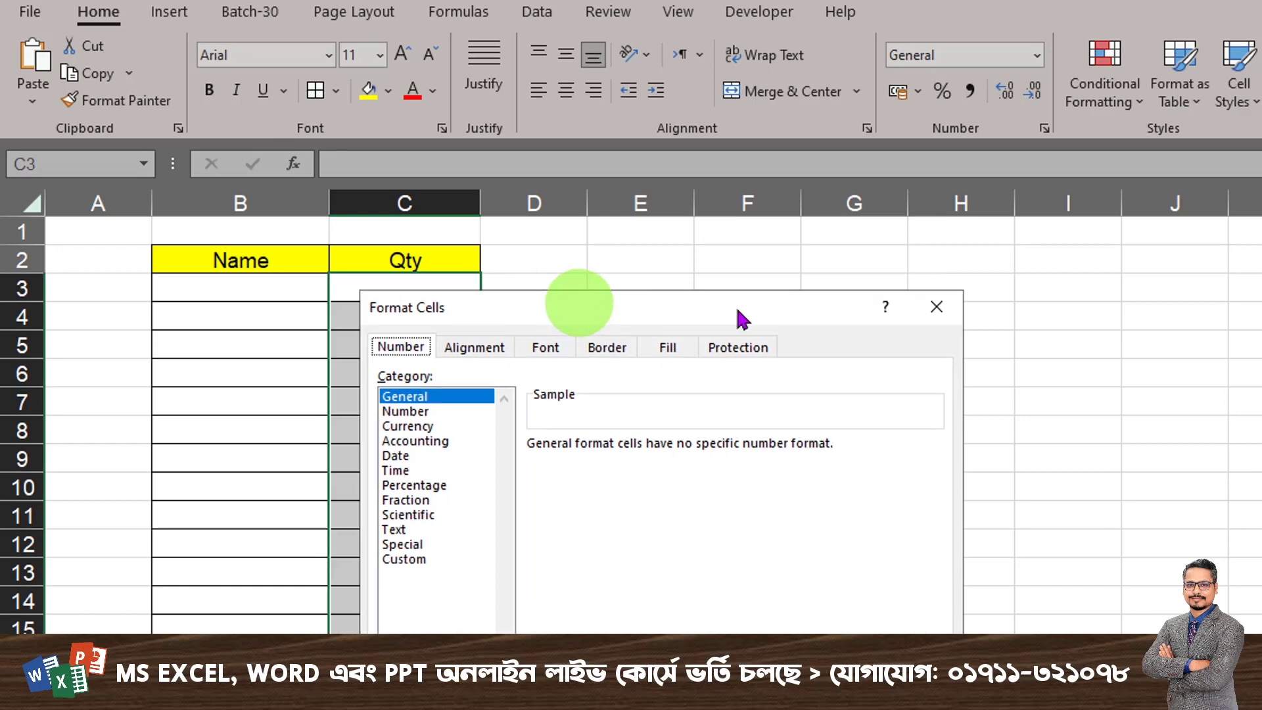
{"action": "left_click", "coordinate": [937, 308]}
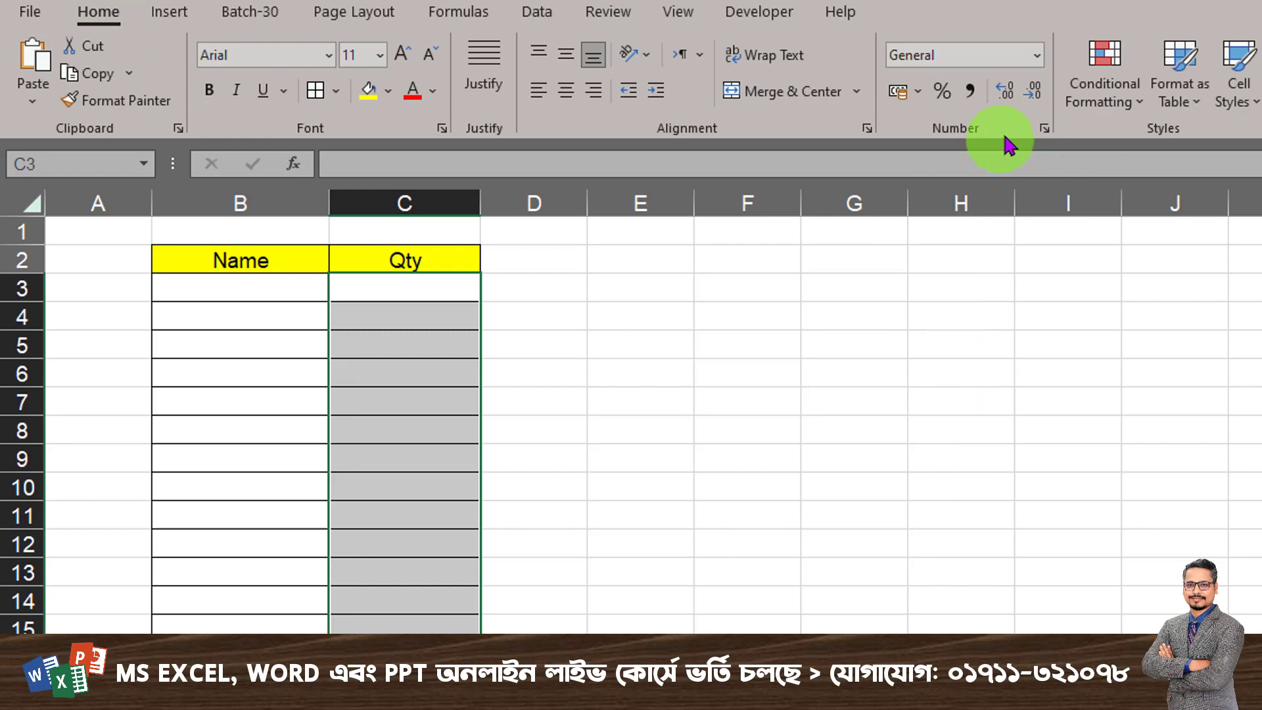
- Open the Custom number format settings for the selected Qty cells and empty the format code
{"action": "left_click", "coordinate": [1047, 132]}
{"action": "left_click_drag", "start_coordinate": [678, 315], "coordinate": [605, 336]}
{"action": "left_click", "coordinate": [352, 581]}
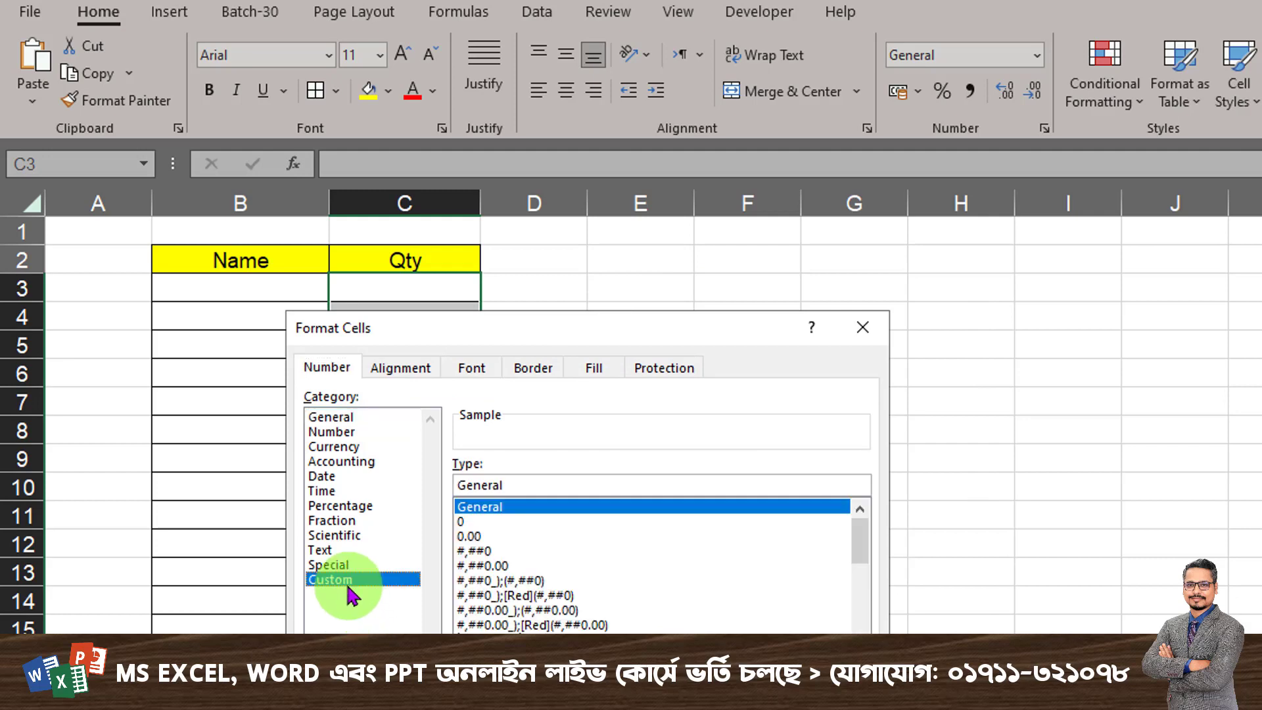
{"action": "left_click", "coordinate": [536, 509]}
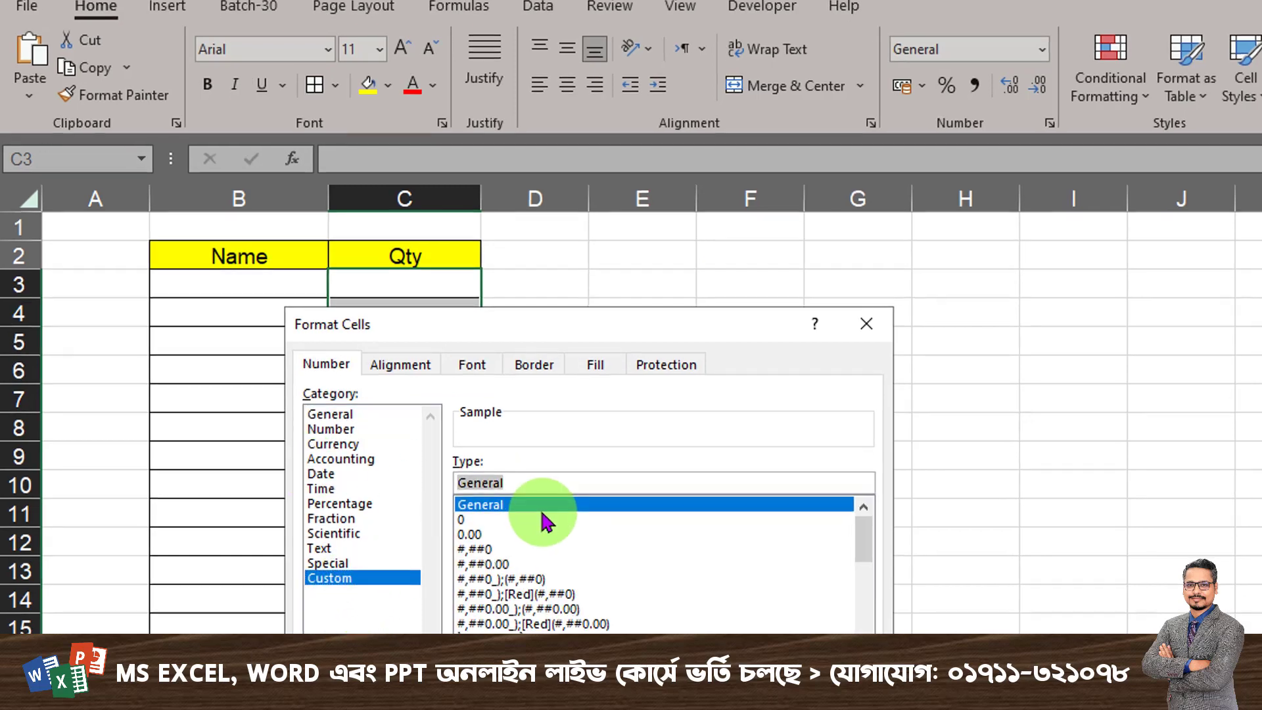
{"action": "key", "text": "BackSpace"}
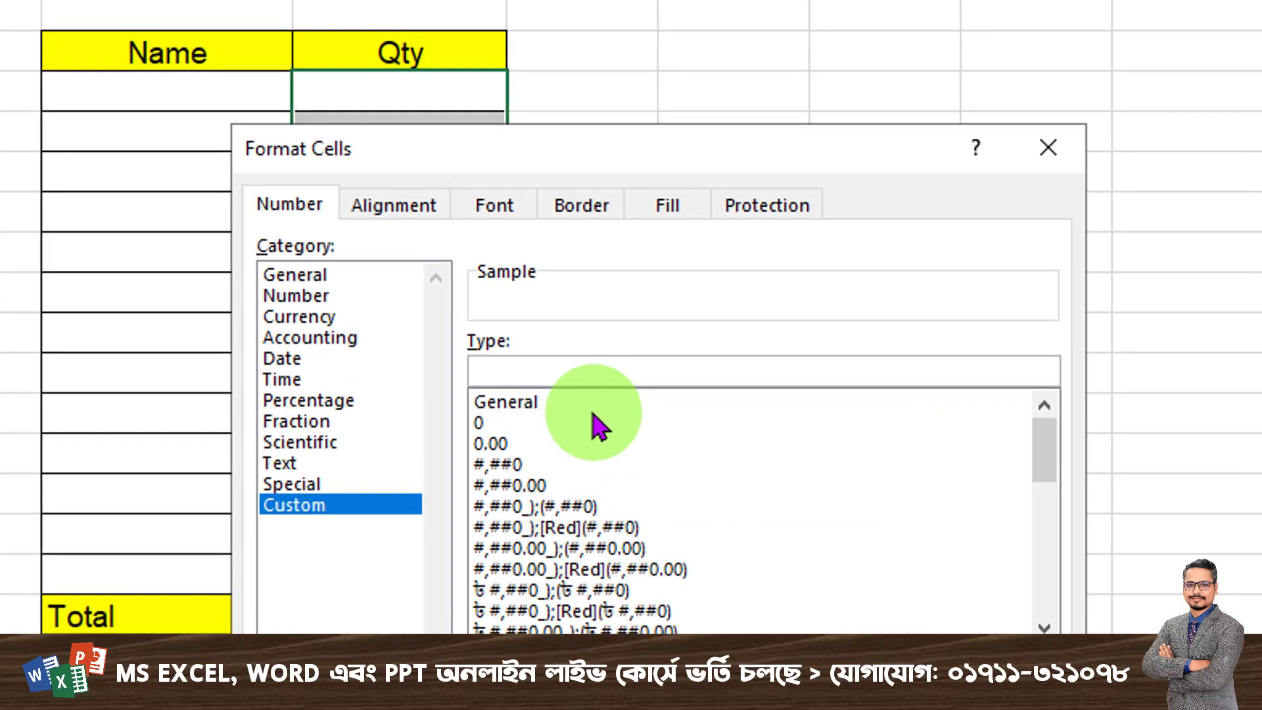
- Write the first section of the format code for a quantity of one: [=1]0 "Computer"
{"action": "type", "text": "[=1]0 \"Compu"}
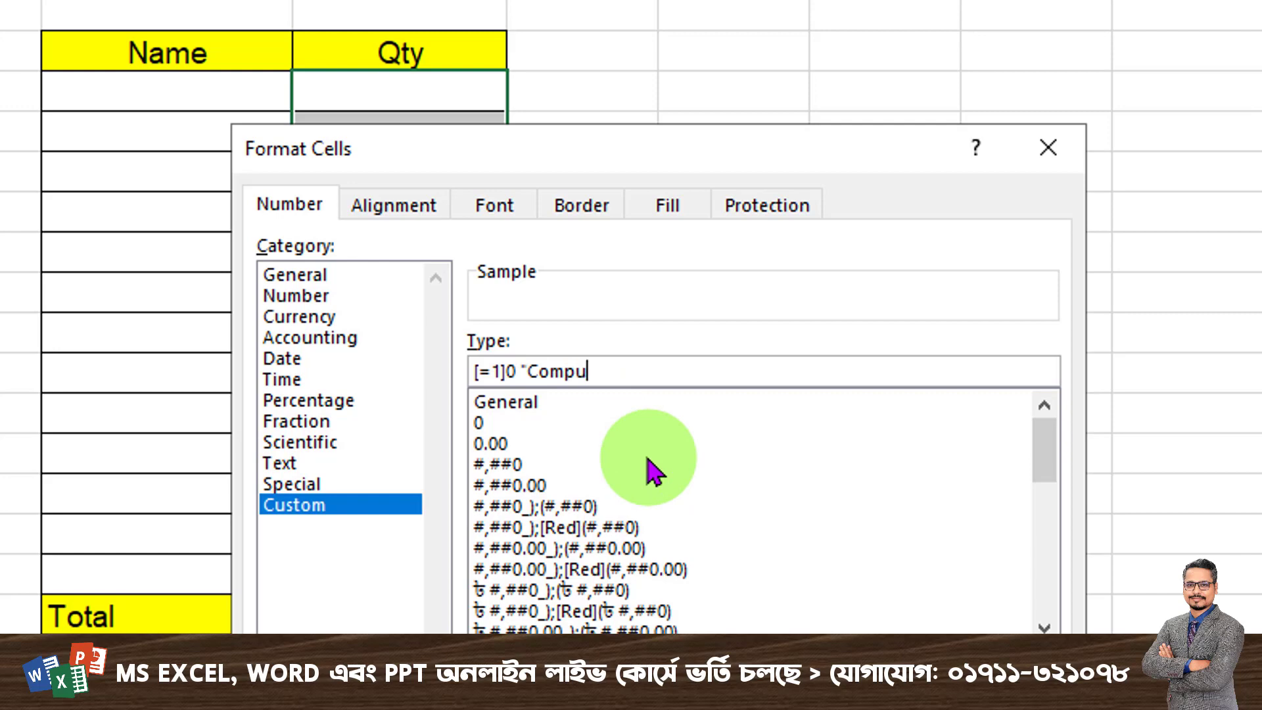
{"action": "type", "text": "ter\";[>1]0 \"Com"}
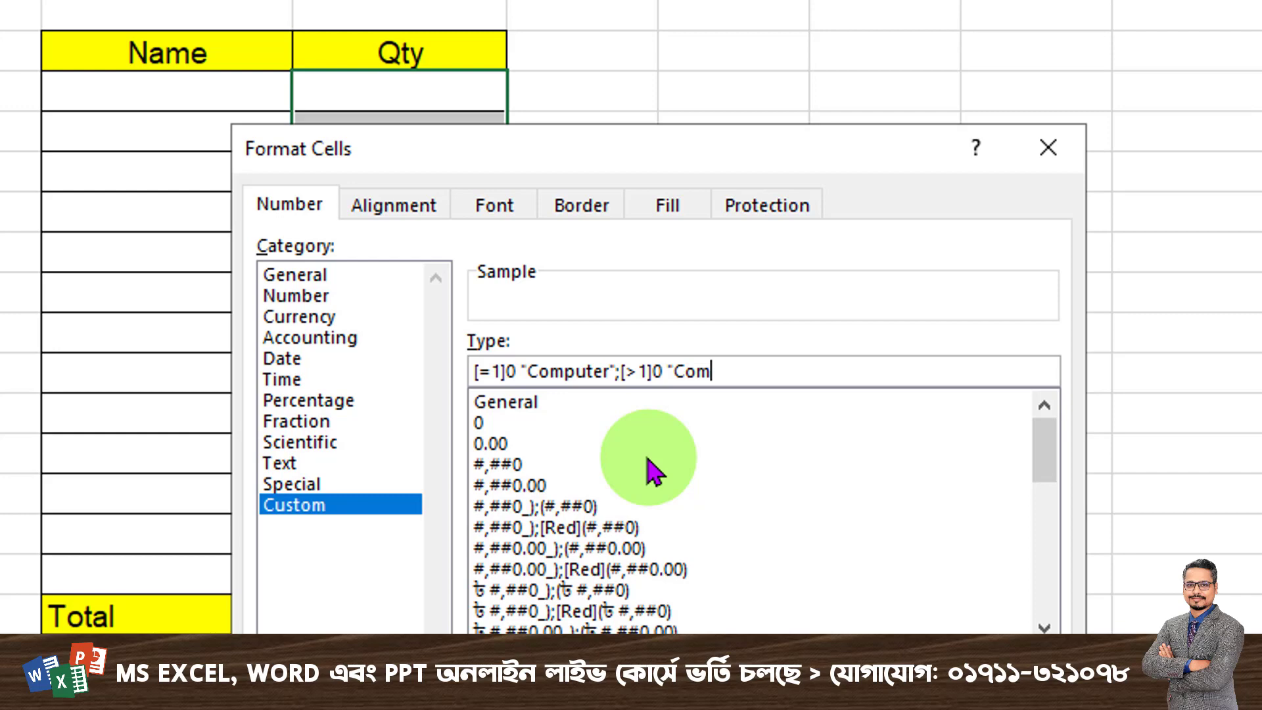
{"action": "type", "text": "puters\";\"No "}
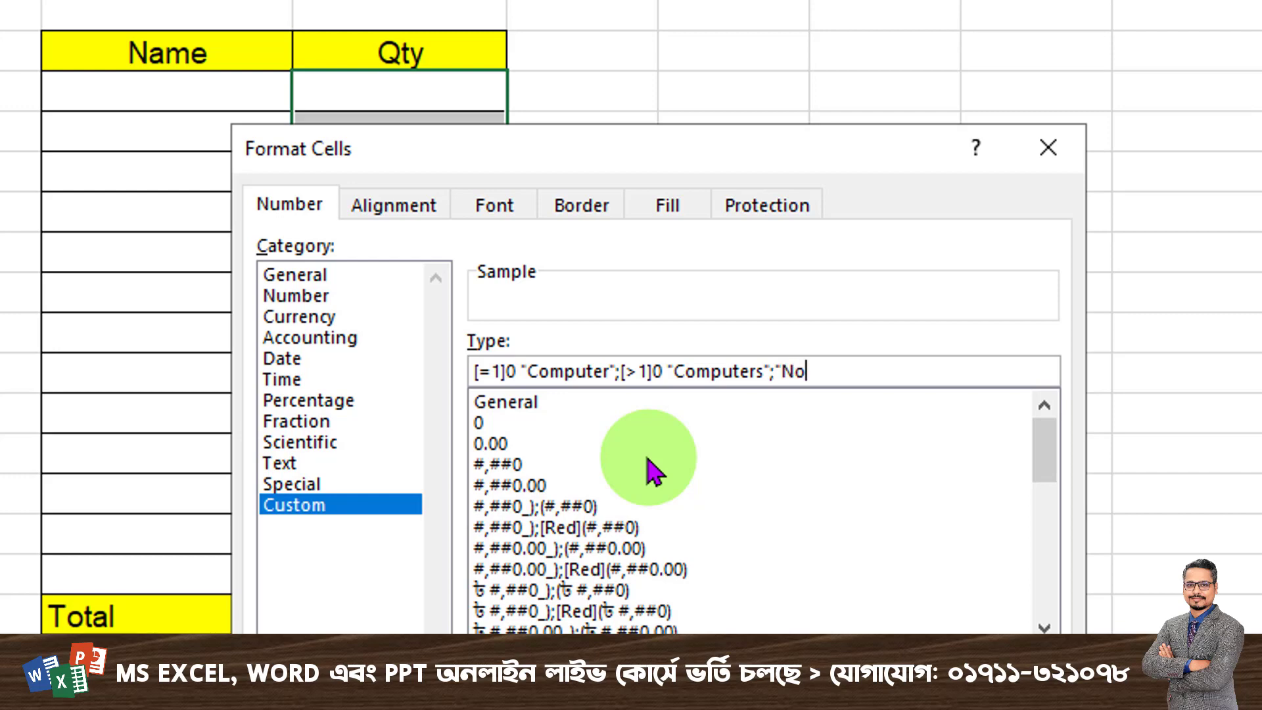
{"action": "type", "text": "Computers\""}
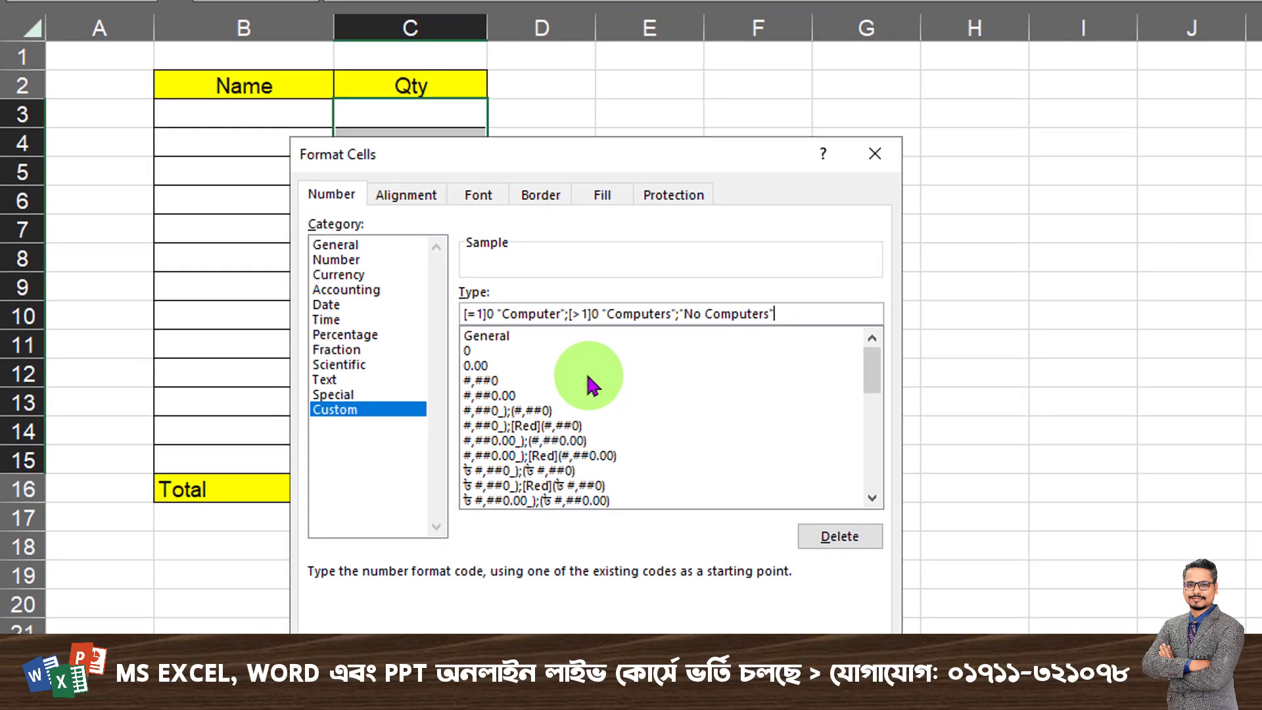
- Finish the format code with the section ;"No Computers" and apply it to the Qty cells
{"action": "left_click", "coordinate": [730, 663]}
{"action": "left_click", "coordinate": [339, 266]}
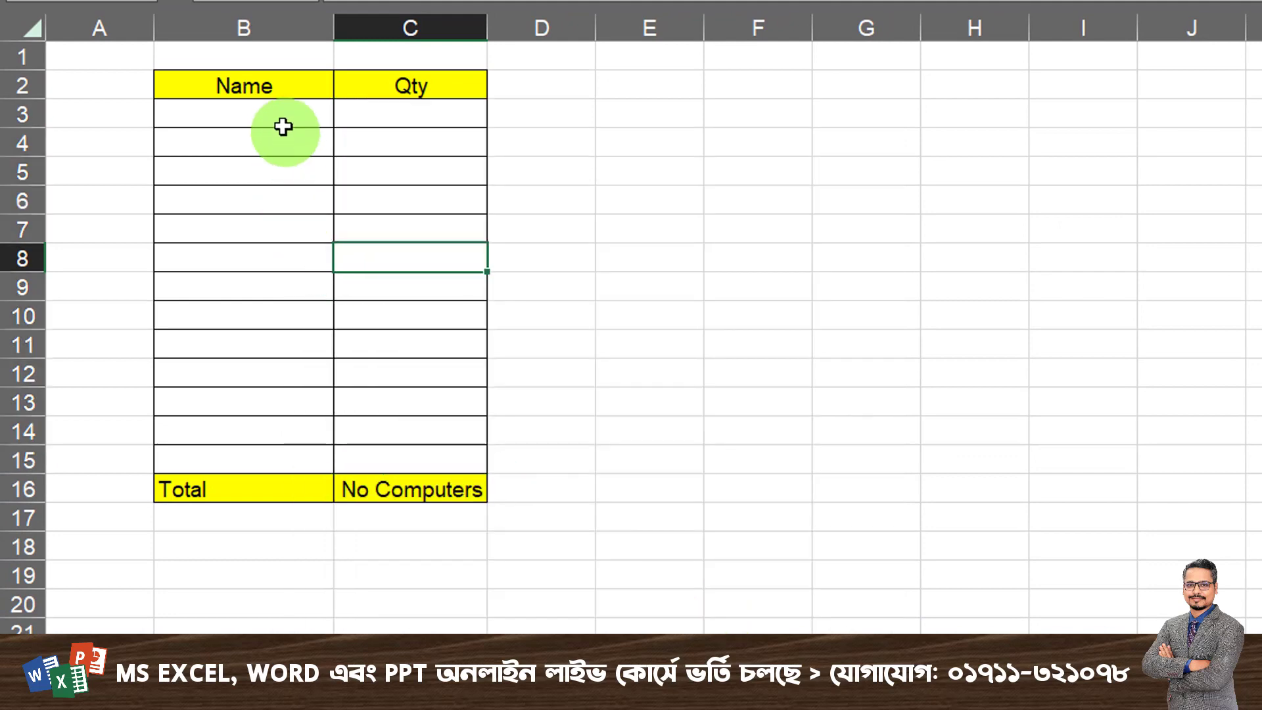
- Fill the first table row with the name Khulna and a quantity of 50
{"action": "left_click", "coordinate": [283, 124]}
{"action": "left_click", "coordinate": [344, 117]}
{"action": "left_click", "coordinate": [263, 161]}
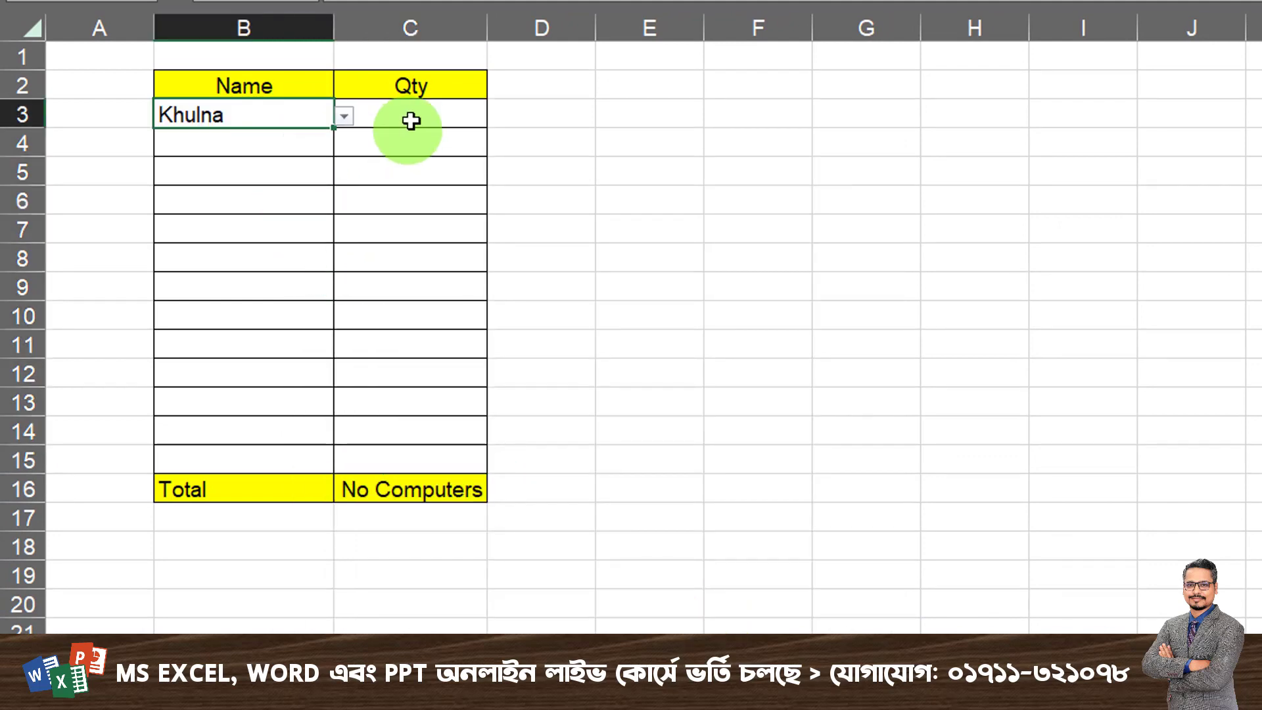
{"action": "left_click", "coordinate": [410, 120]}
{"action": "type", "text": "50"}
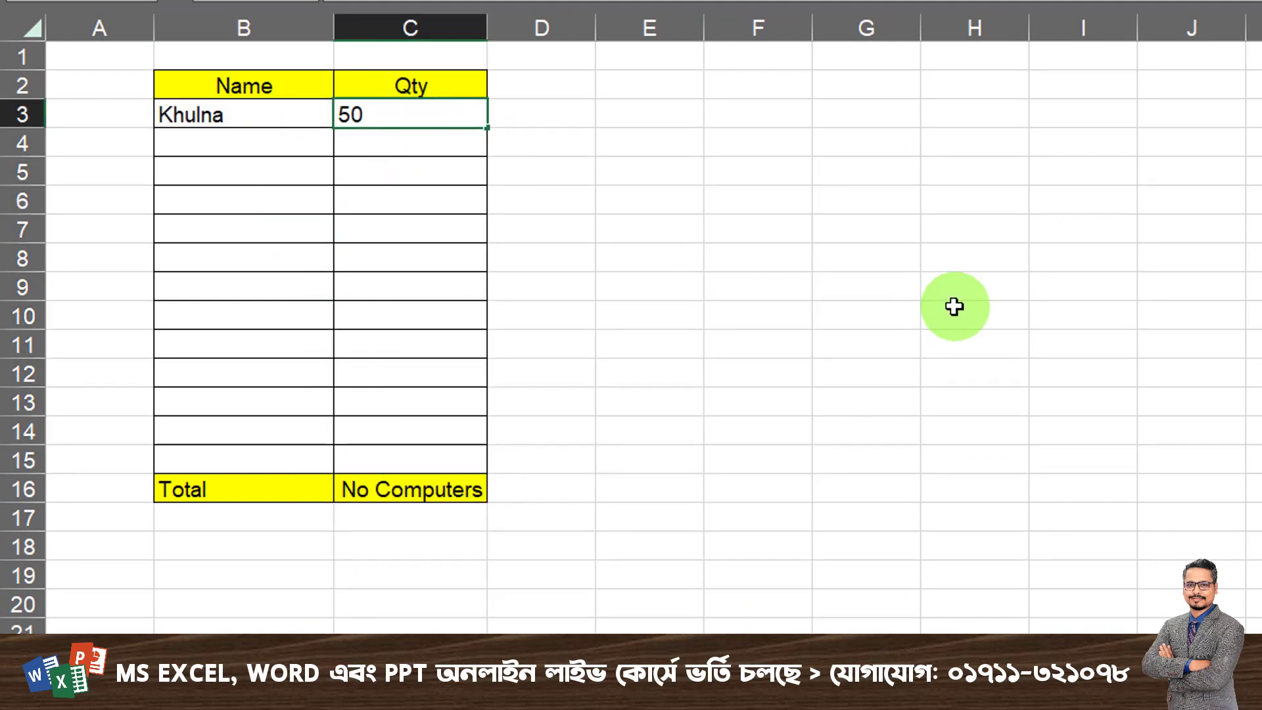
{"action": "key", "text": "Return"}
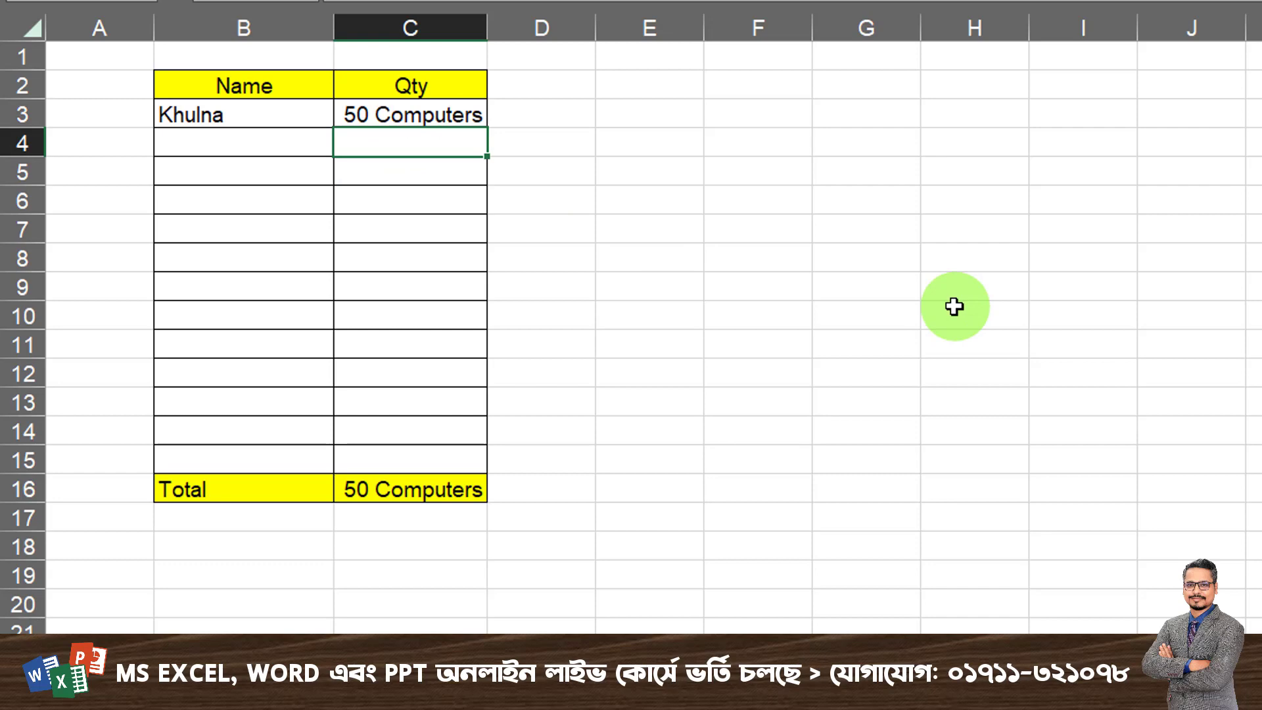
- Fill the second table row with the name Dhaka and a quantity of 1
{"action": "left_click", "coordinate": [305, 142]}
{"action": "left_click", "coordinate": [344, 145]}
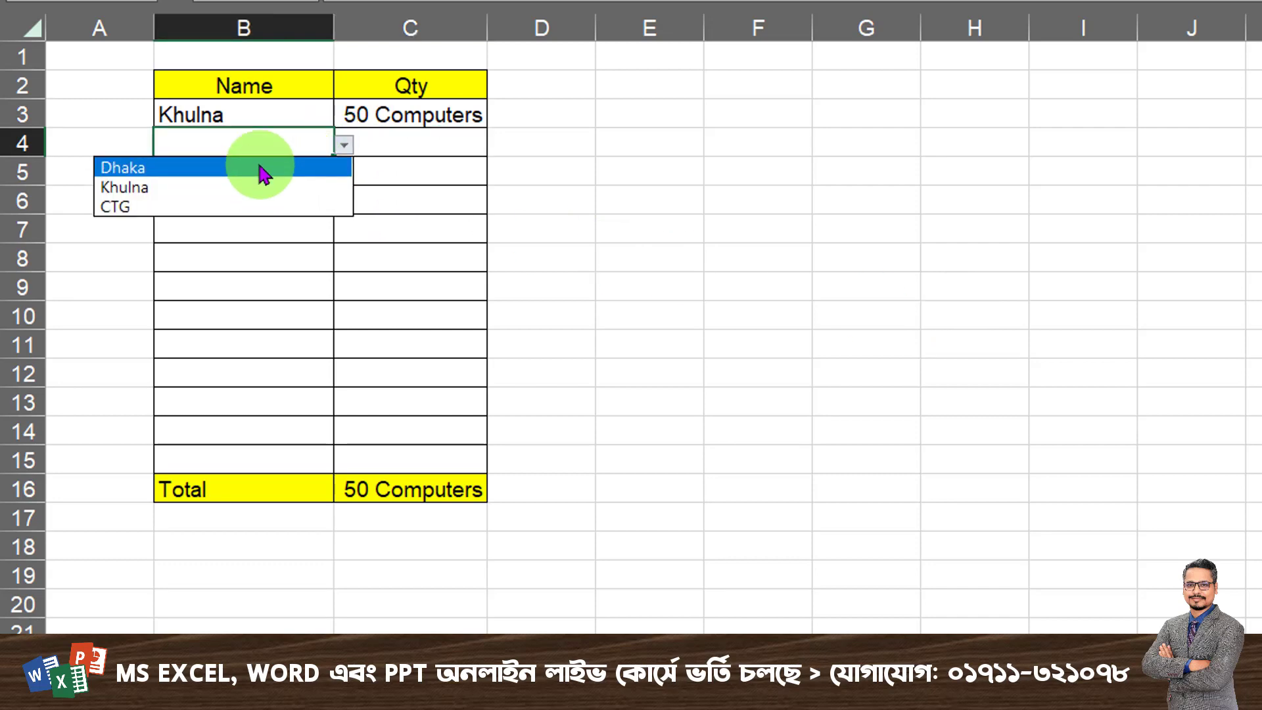
{"action": "left_click", "coordinate": [259, 169]}
{"action": "left_click", "coordinate": [427, 142]}
{"action": "type", "text": "1"}
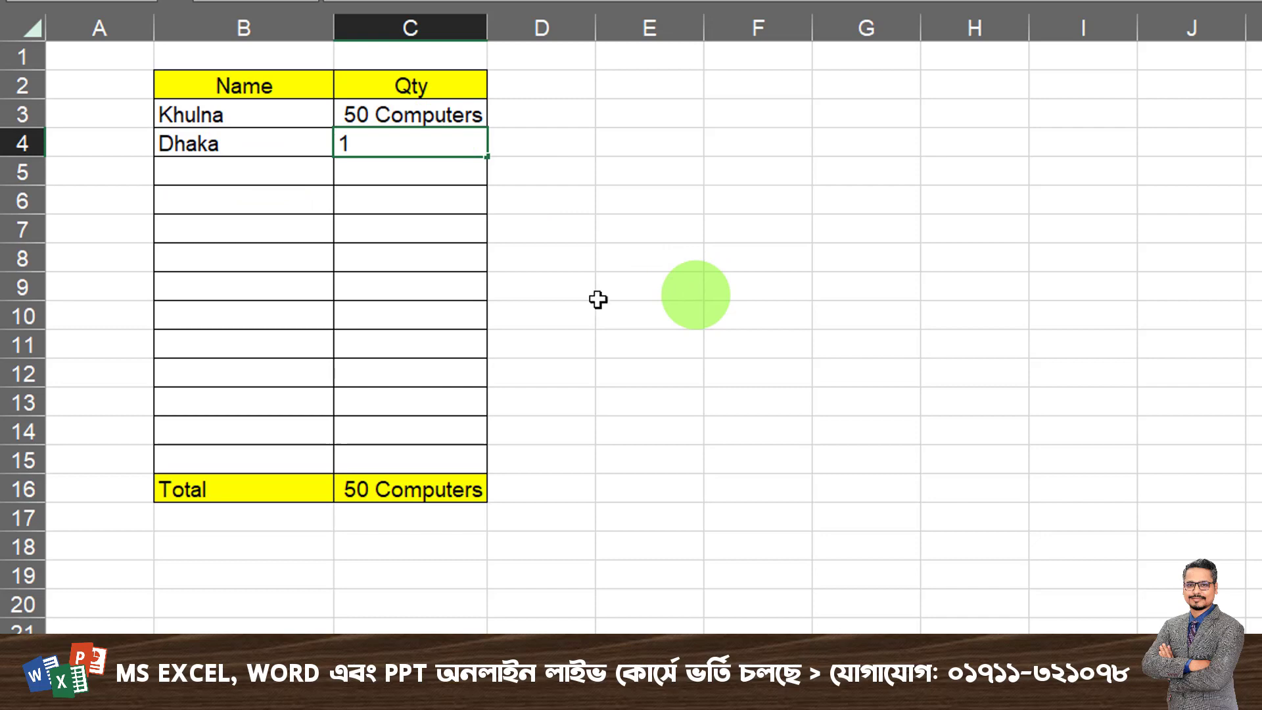
{"action": "left_click", "coordinate": [451, 285]}
- Fill the third table row with the name CTG and a quantity of 0
{"action": "left_click", "coordinate": [296, 172]}
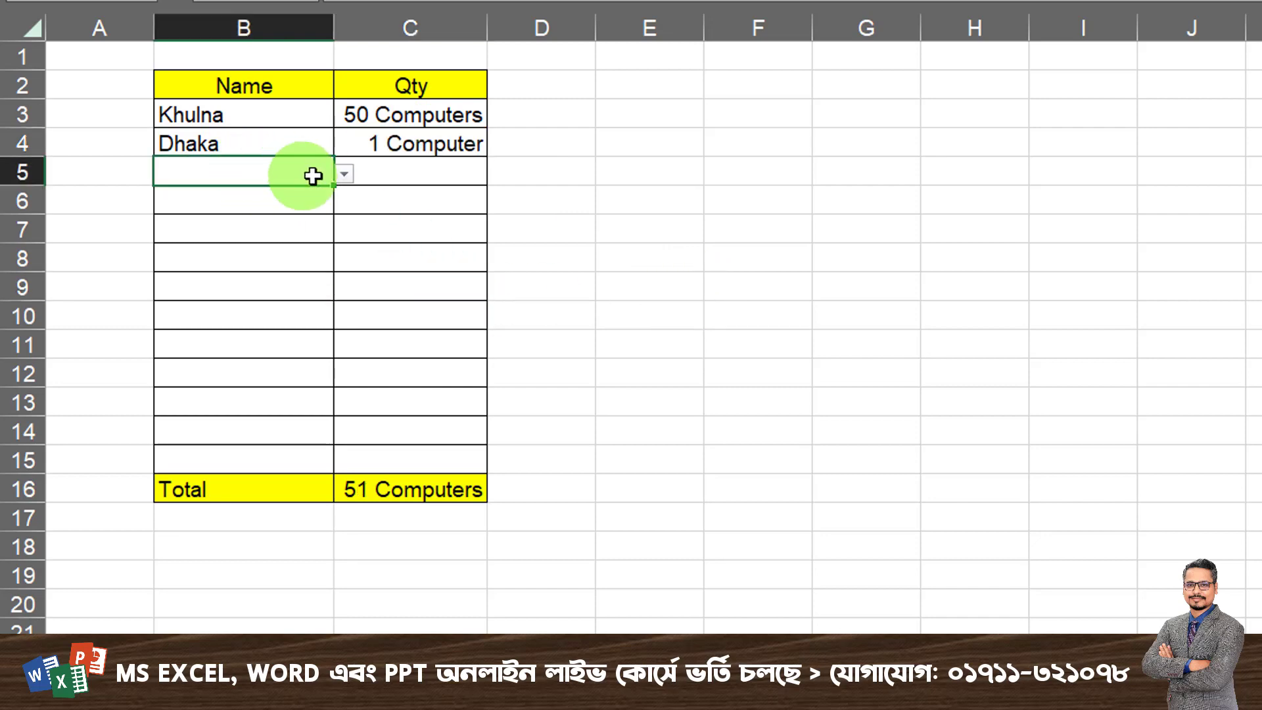
{"action": "left_click", "coordinate": [343, 173]}
{"action": "left_click", "coordinate": [222, 235]}
{"action": "left_click", "coordinate": [417, 179]}
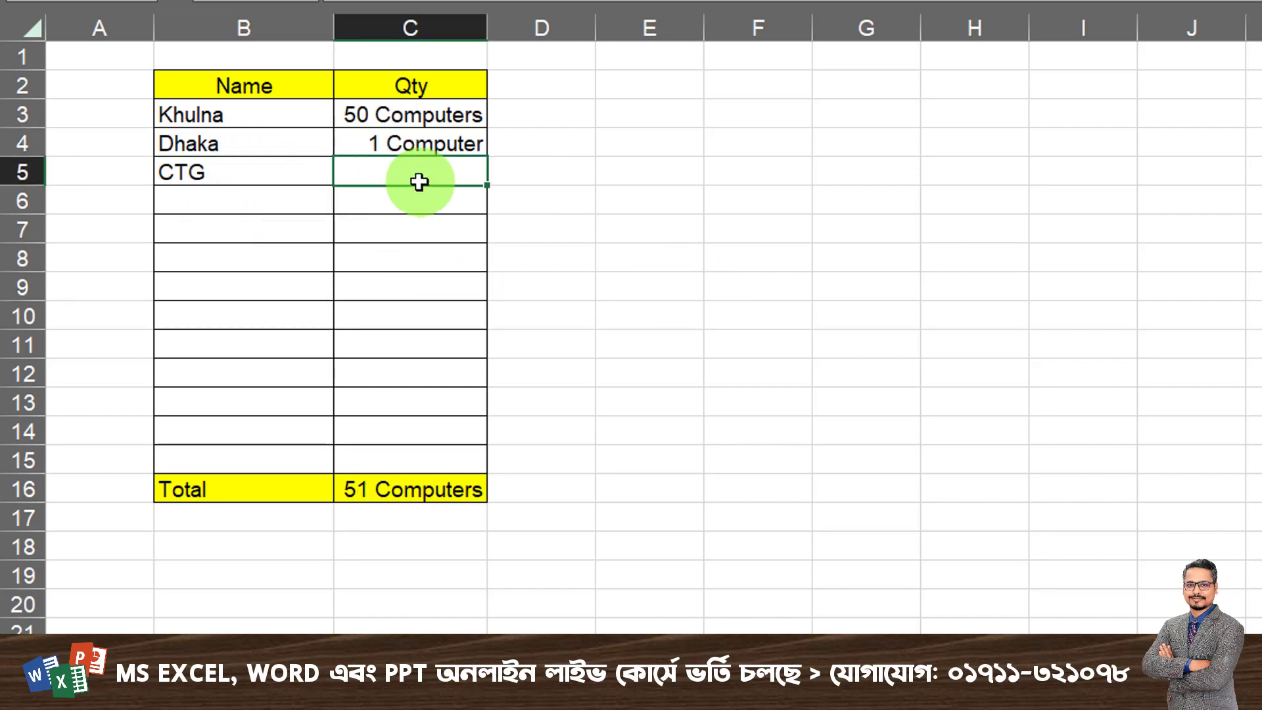
{"action": "type", "text": "0"}
{"action": "key", "text": "Return"}
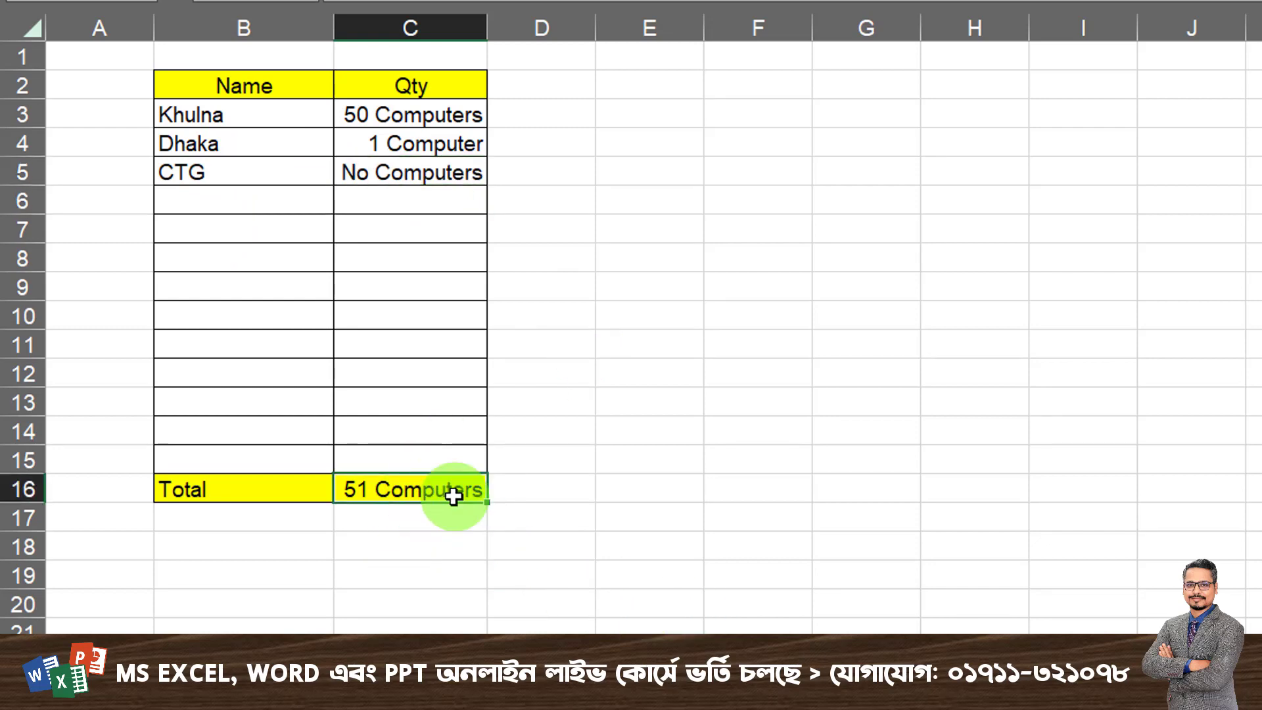
- Re-enter the Total formula in C16 as a SUM of the Qty range C3:C15
{"action": "type", "text": "=sum"}
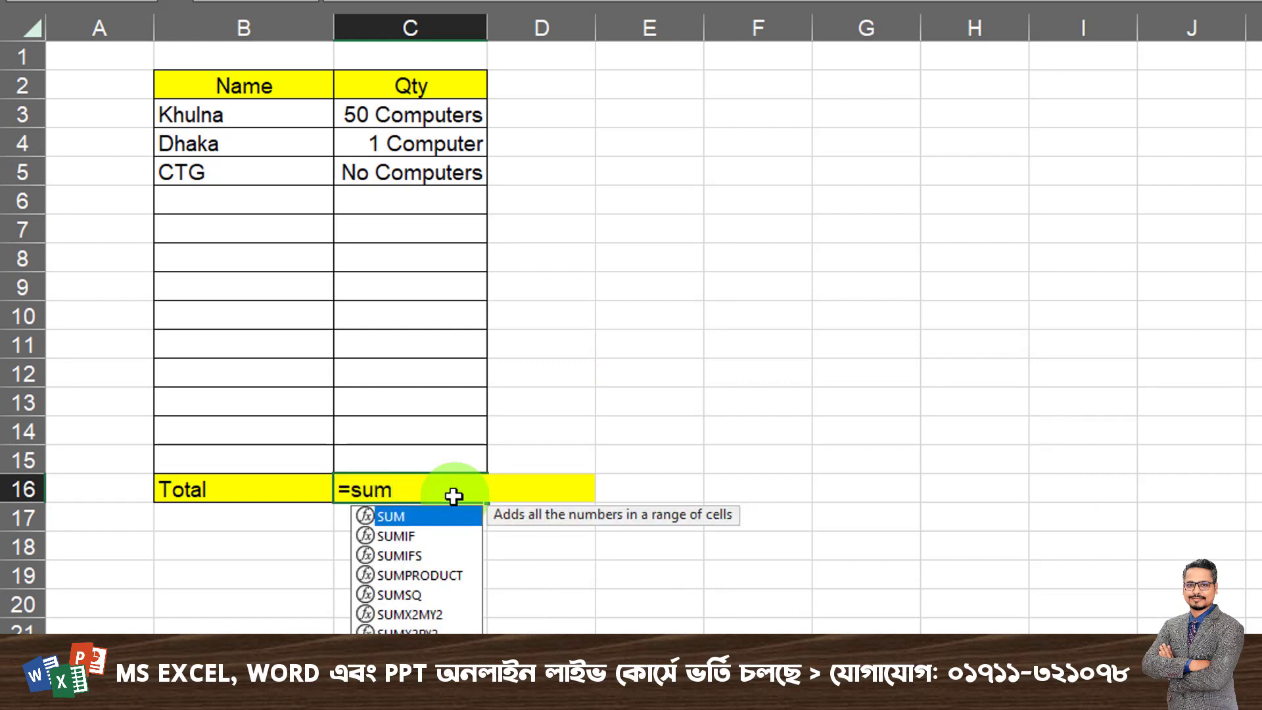
{"action": "double_click", "coordinate": [424, 516]}
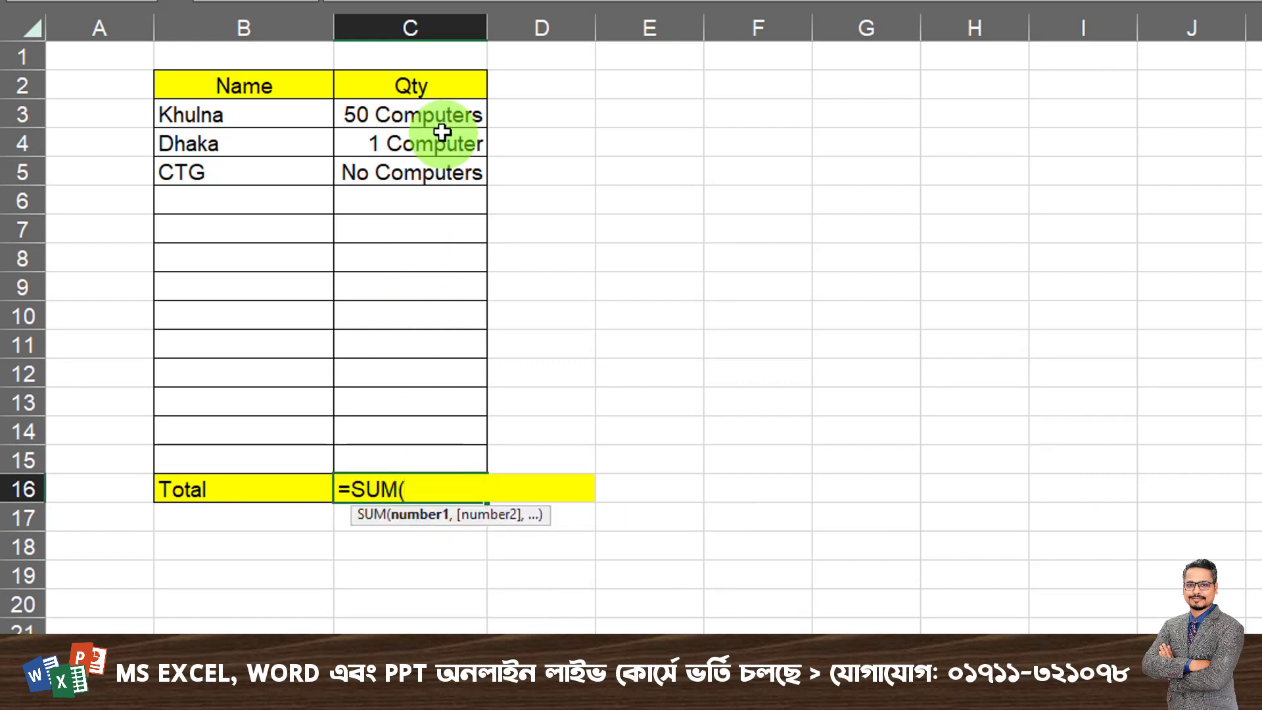
{"action": "left_click_drag", "start_coordinate": [437, 118], "coordinate": [408, 465]}
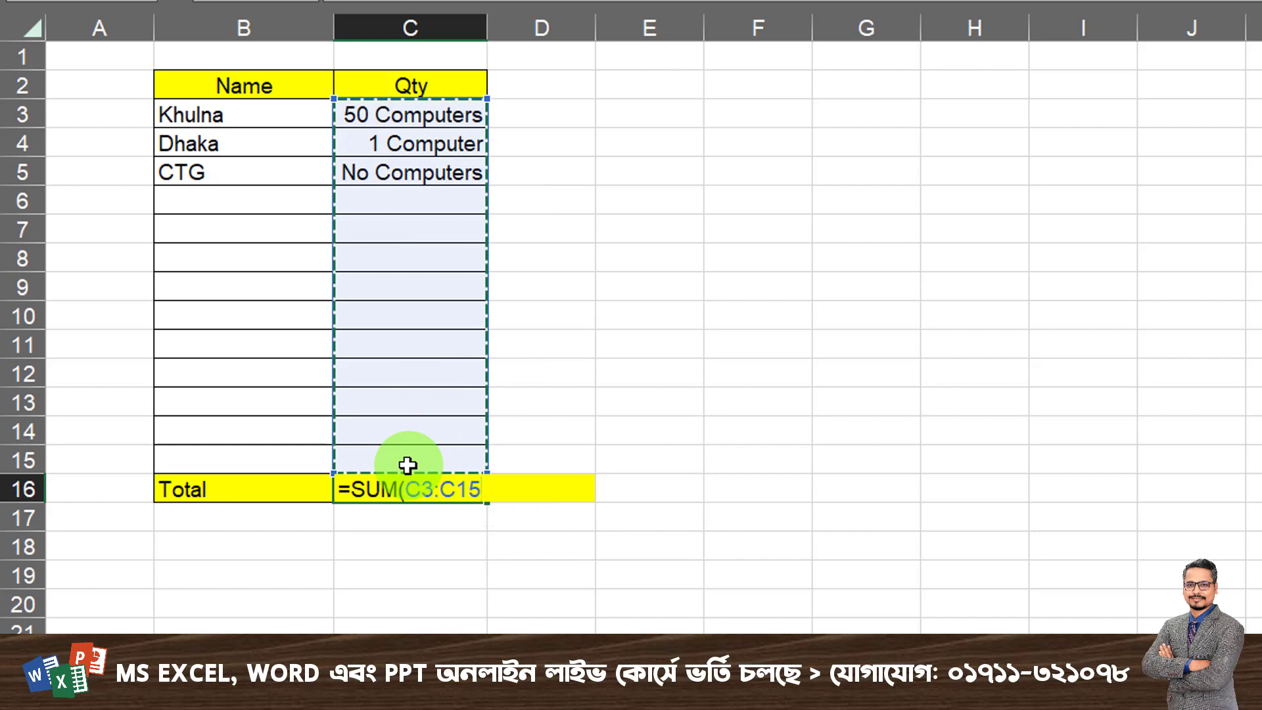
{"action": "key", "text": "Return"}
{"action": "left_click", "coordinate": [408, 487]}
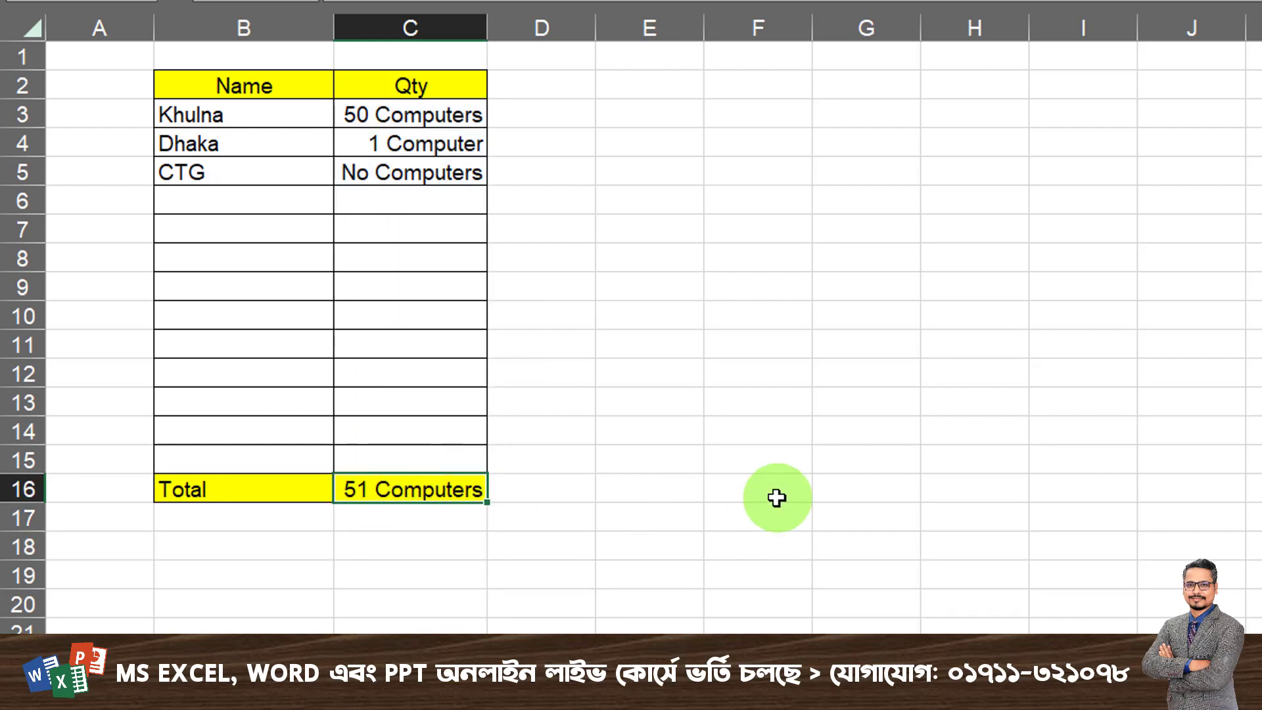
- Clear the quantities in C3:C6 and enter 1 as the quantity for Khulna
{"action": "left_click_drag", "start_coordinate": [416, 115], "coordinate": [412, 190]}
{"action": "key", "text": "Delete"}
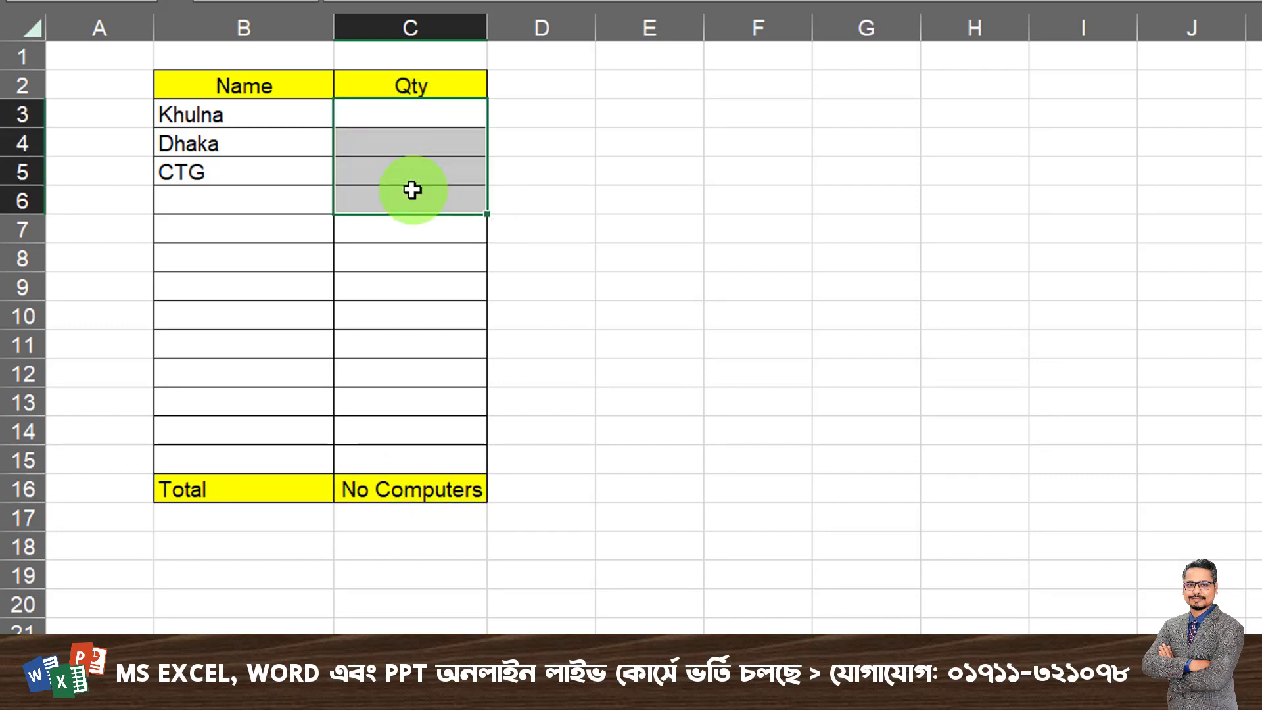
{"action": "left_click", "coordinate": [442, 120]}
{"action": "type", "text": "1"}
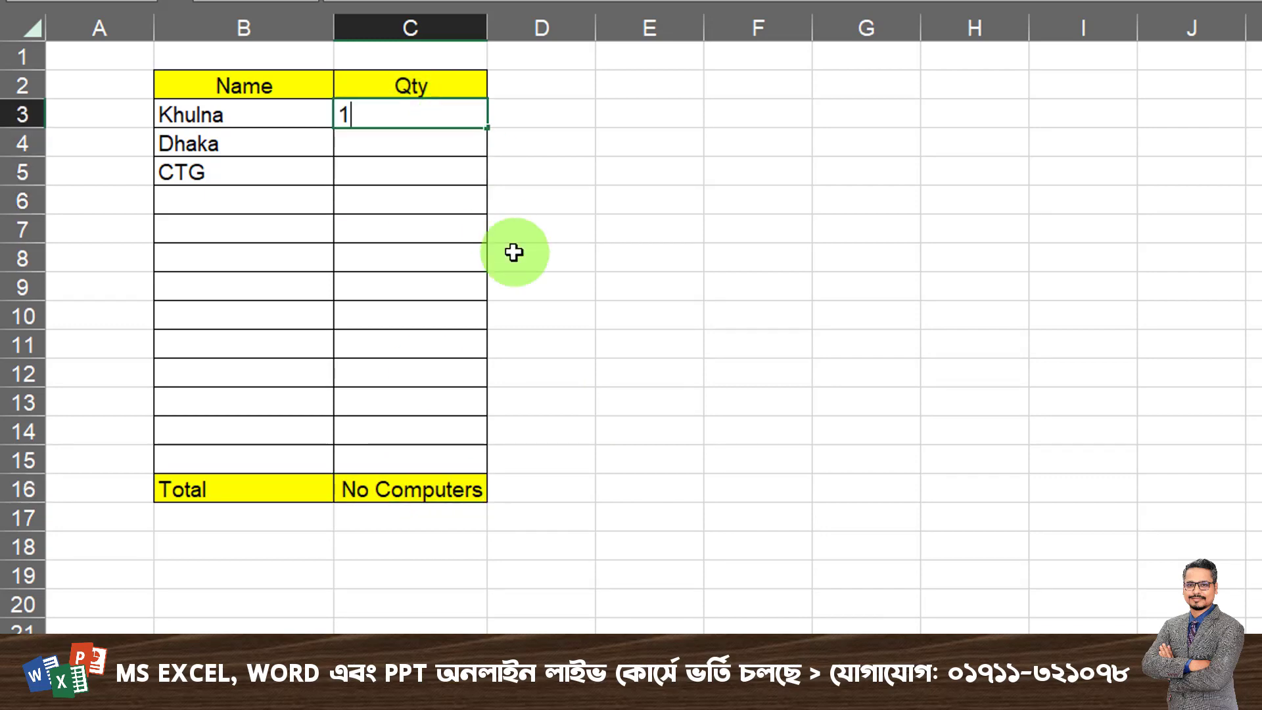
{"action": "left_click", "coordinate": [473, 256]}
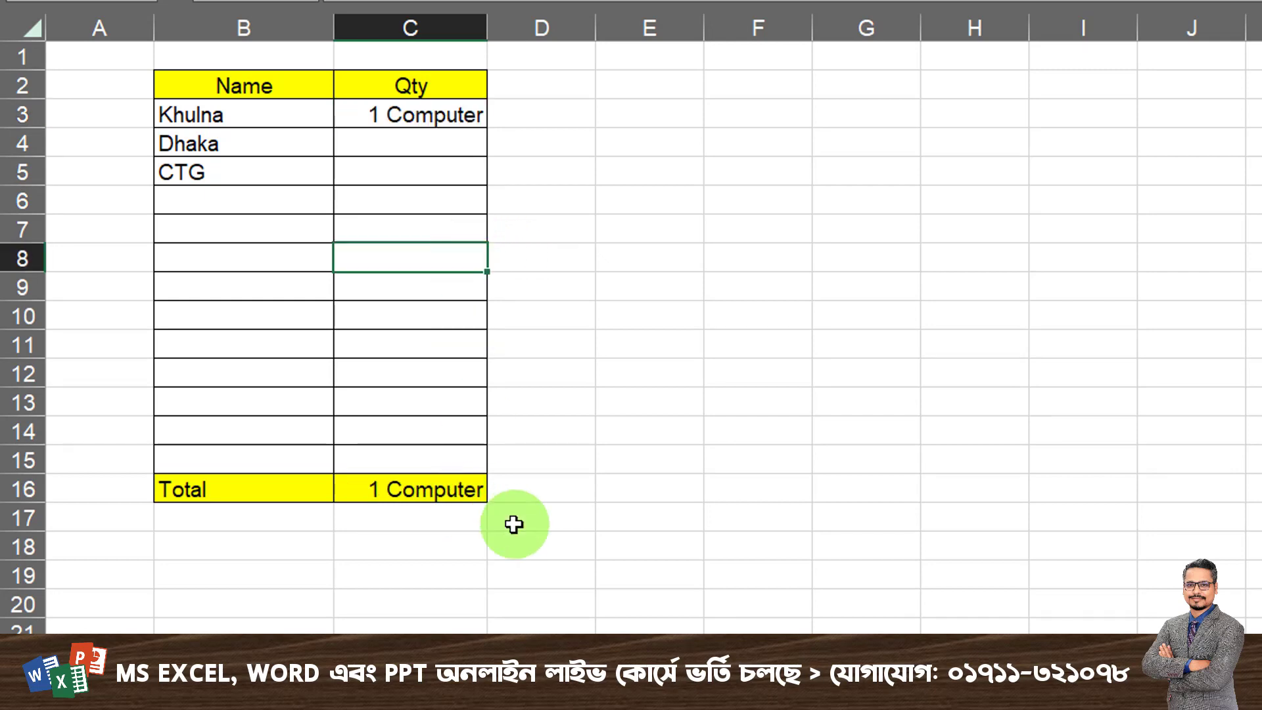